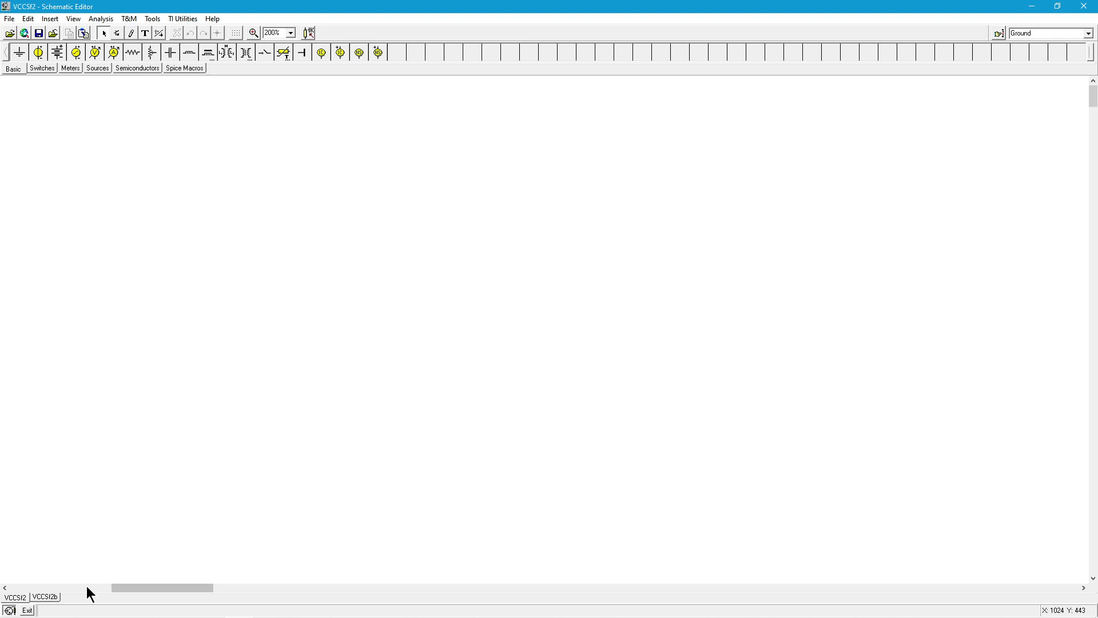
# Step: Scroll back to the transducer schematic showing iload = Vin/Ri, ammeter AM1 and Rload 50
pyautogui.click(87, 587)
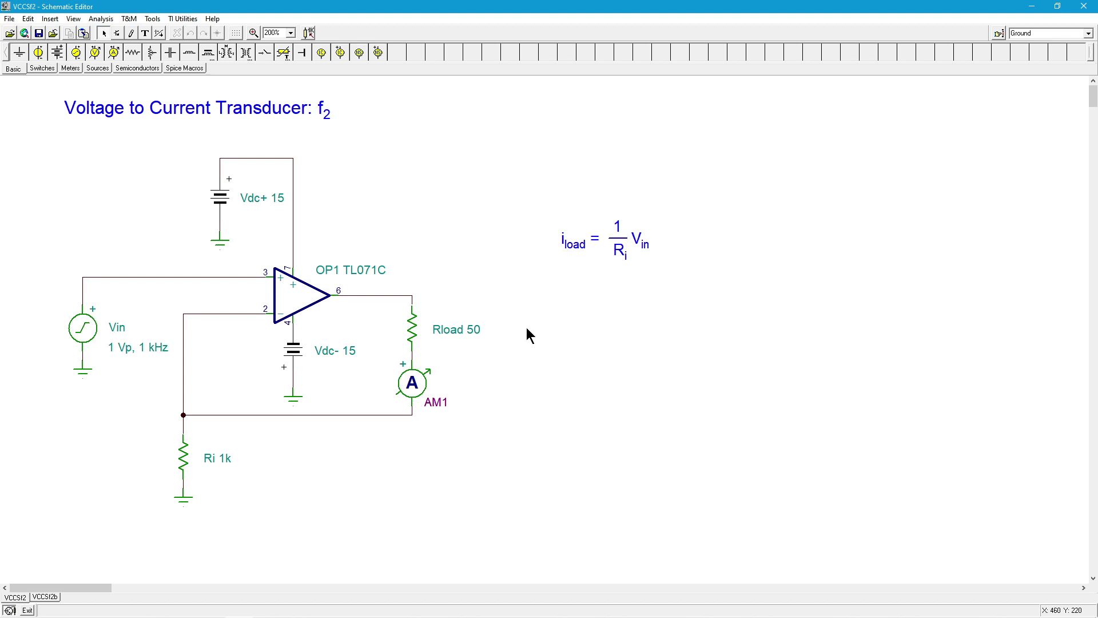
# Step: Set up an AC Transfer Characteristic sweep: 1k–10MEG Hz, 100 points, logarithmic, amplitude diagram
pyautogui.click(100, 19)
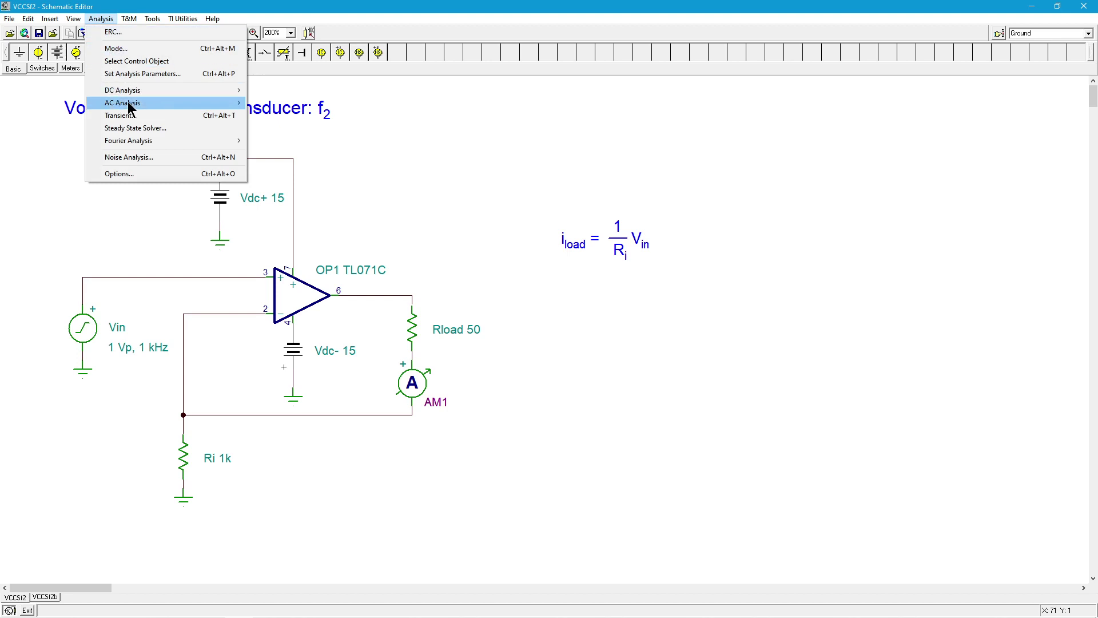
pyautogui.moveTo(171, 103)
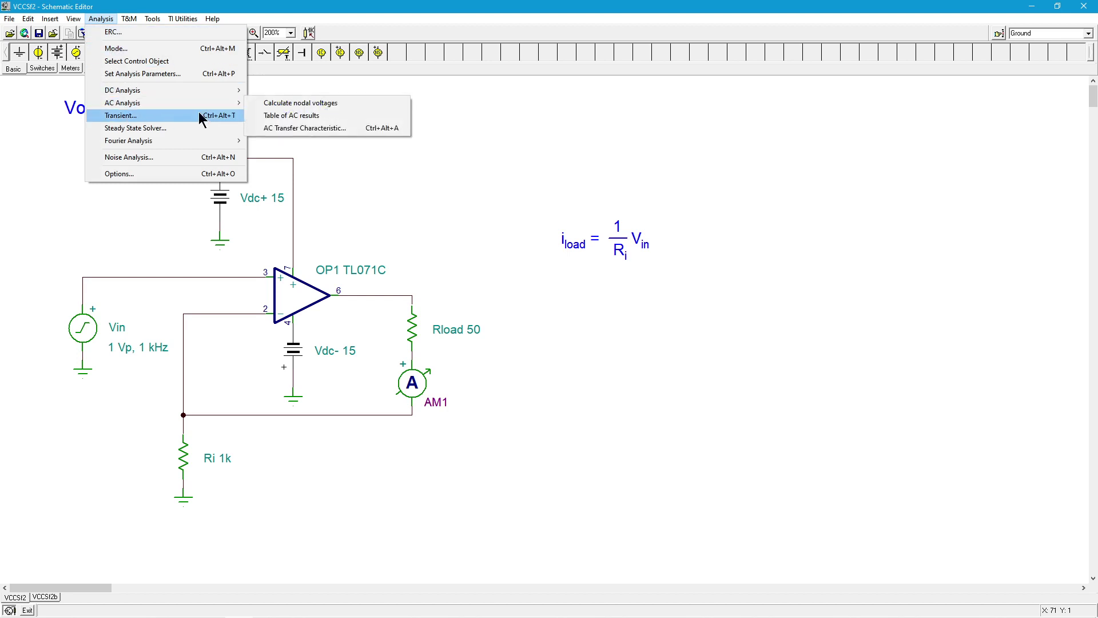
pyautogui.click(327, 128)
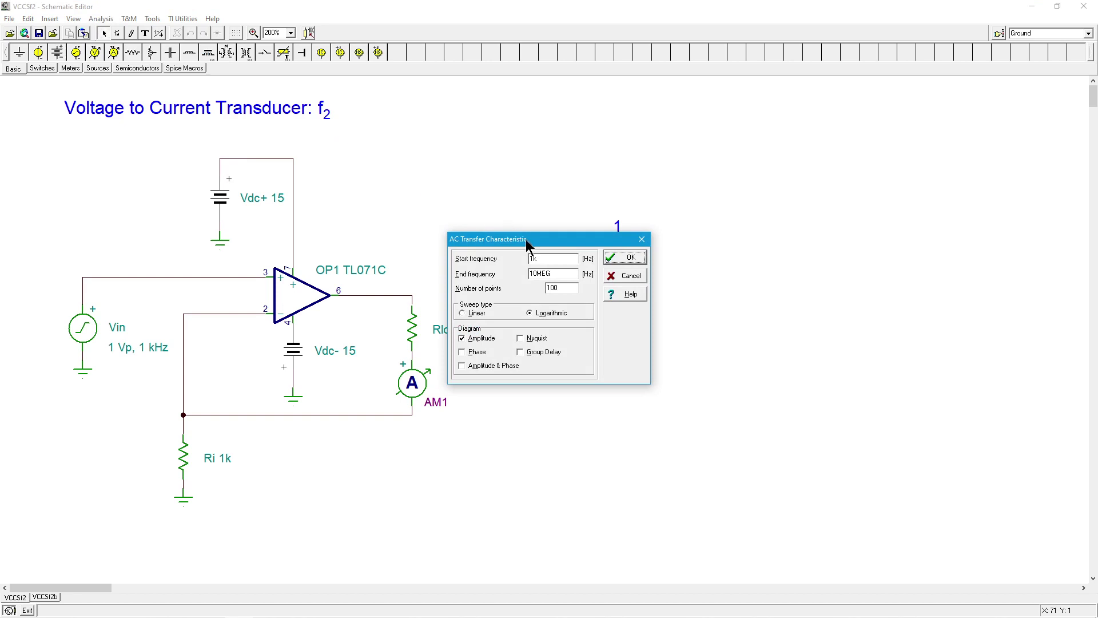
pyautogui.moveTo(527, 245); pyautogui.dragTo(581, 171)
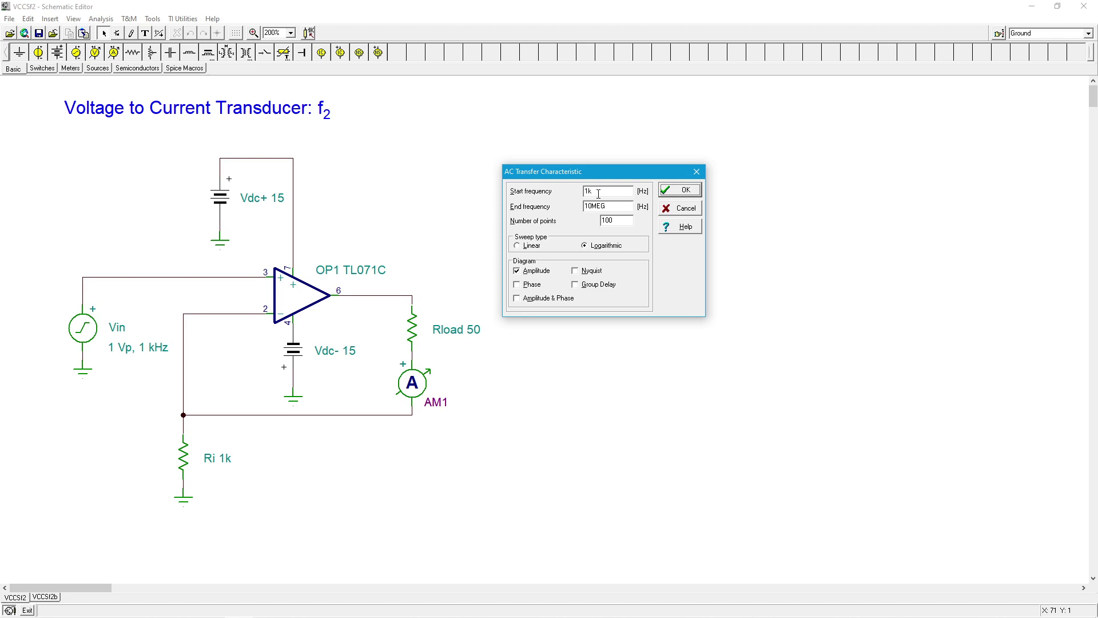
# Step: Run the AC sweep, then move and enlarge the AC Ampli1 gain plot
pyautogui.click(682, 192)
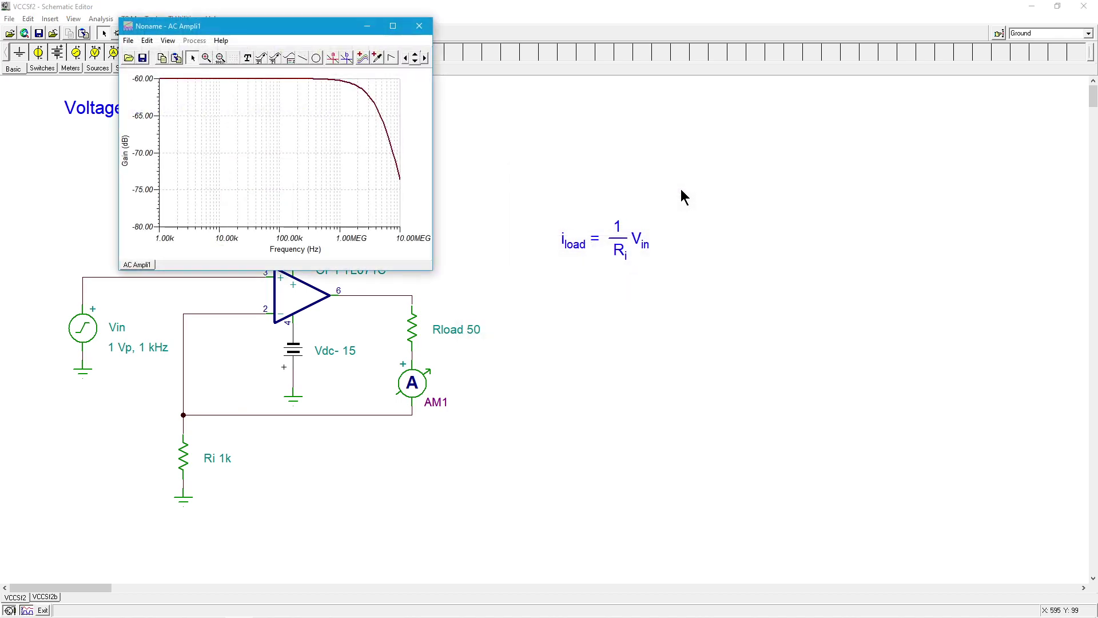
pyautogui.moveTo(307, 26); pyautogui.dragTo(698, 102)
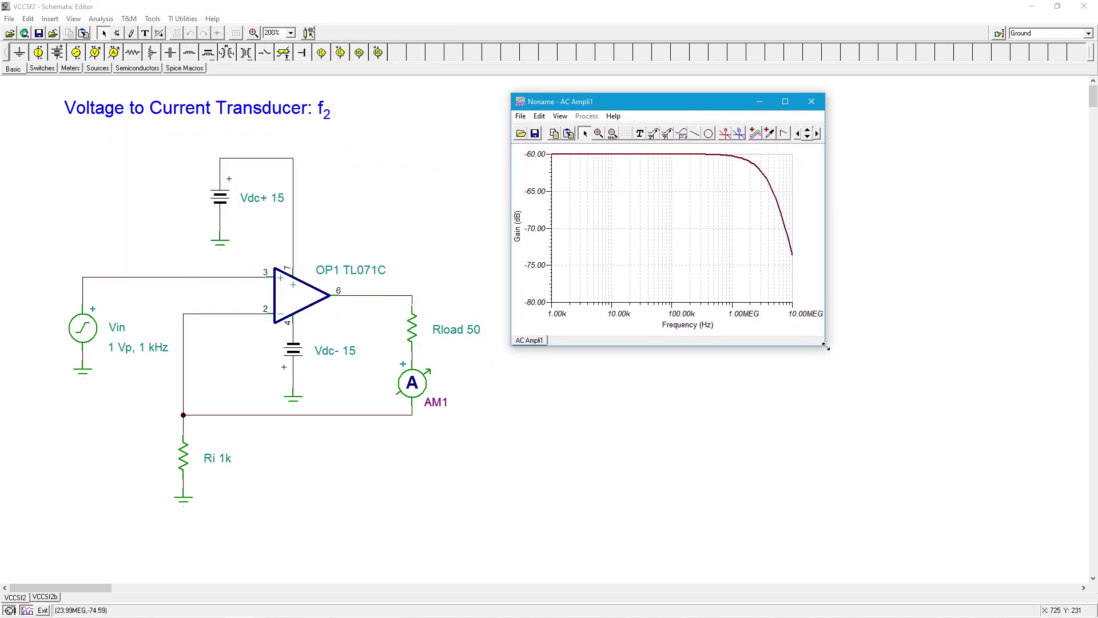
pyautogui.moveTo(825, 345); pyautogui.dragTo(1074, 564)
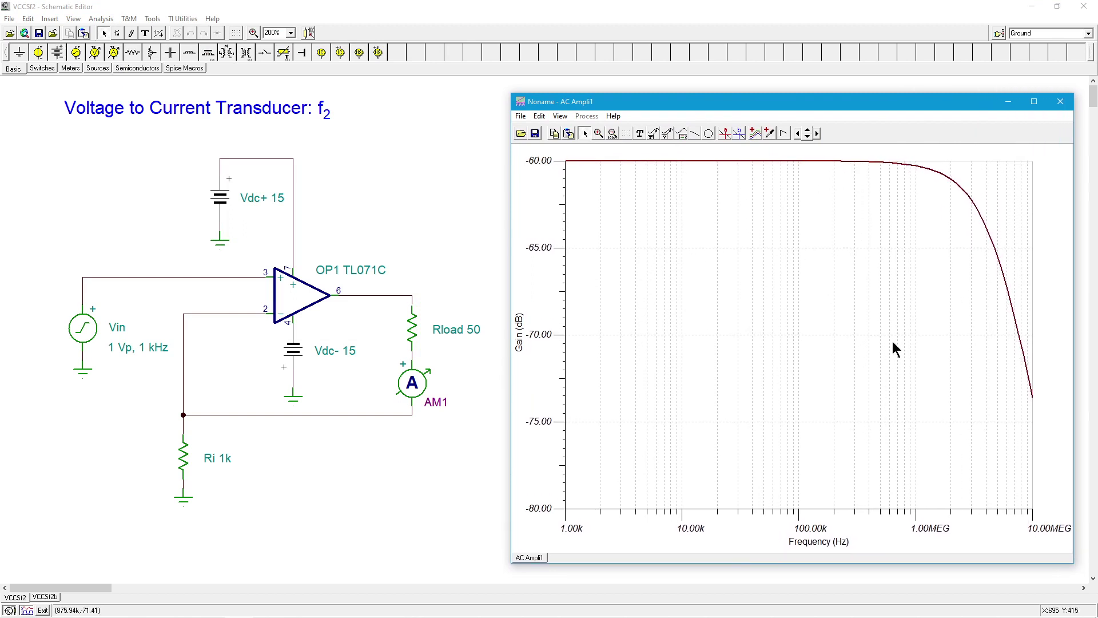
# Step: Place cursor a at the −3 dB point, reading f2 = 3.545MEG Hz at −63.057 dB
pyautogui.click(724, 133)
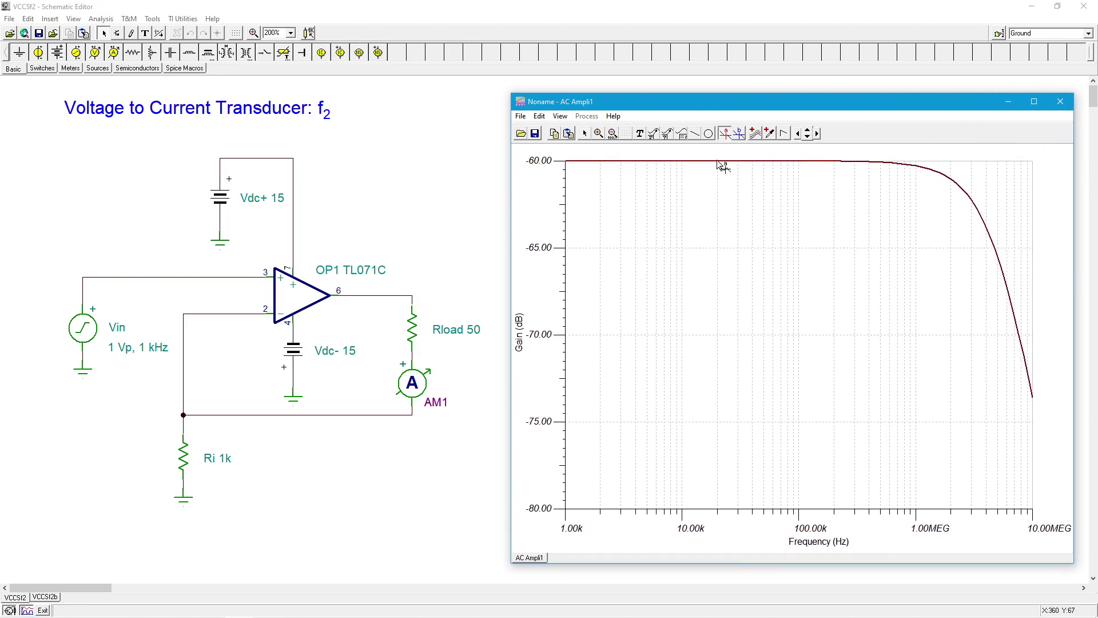
pyautogui.click(718, 163)
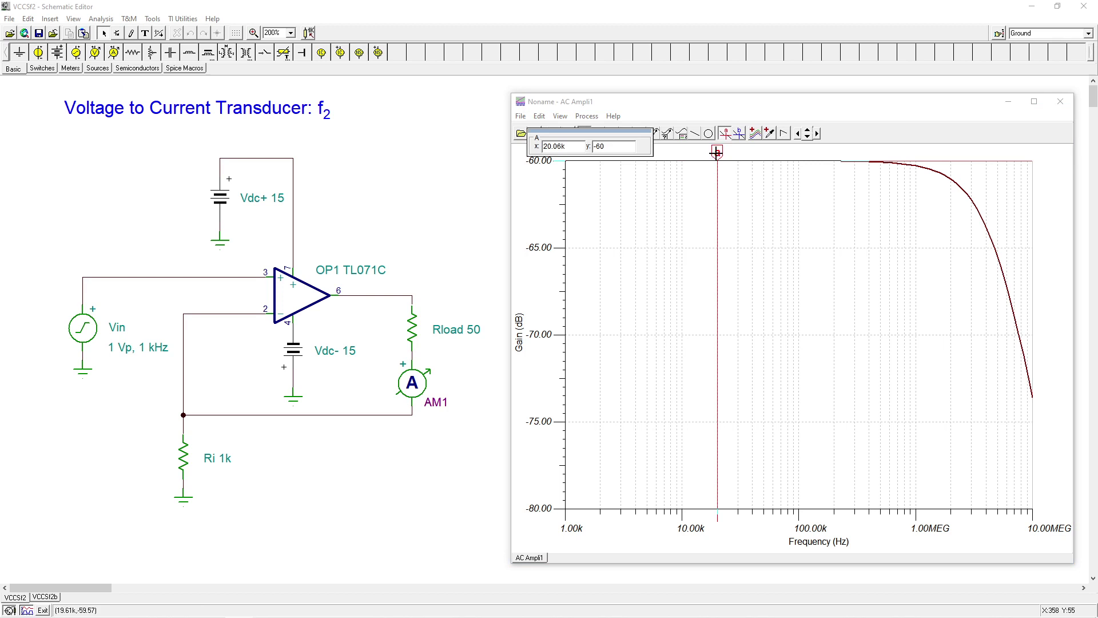
pyautogui.moveTo(716, 153)
pyautogui.mouseDown()
pyautogui.moveTo(677, 153)
pyautogui.moveTo(719, 153)
pyautogui.moveTo(707, 153)
pyautogui.mouseUp()
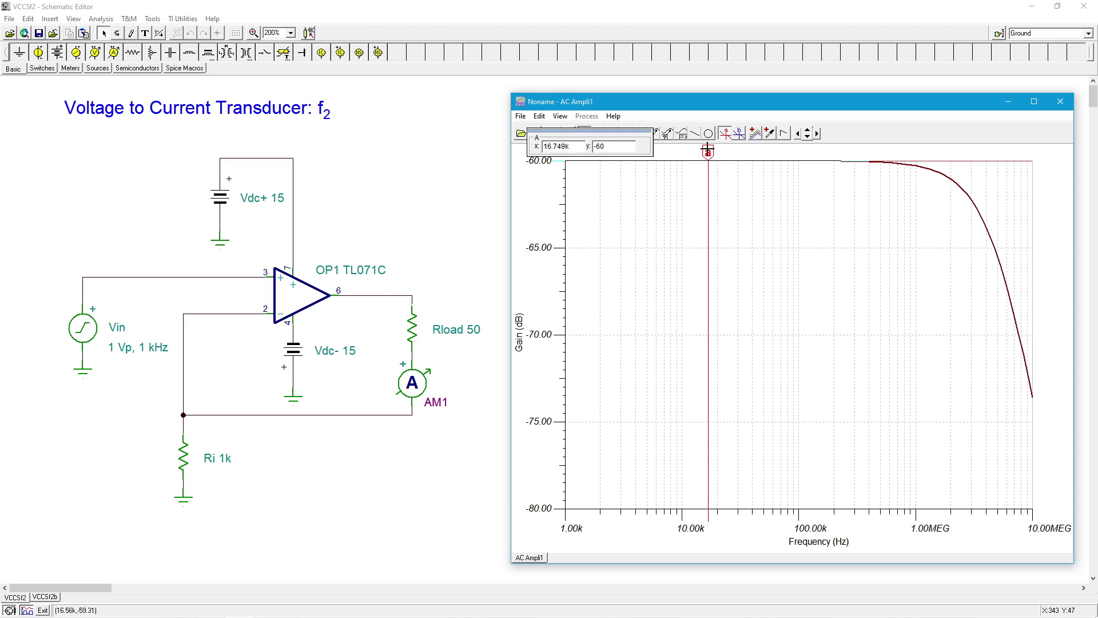
pyautogui.moveTo(708, 155)
pyautogui.mouseDown()
pyautogui.moveTo(692, 159)
pyautogui.moveTo(726, 161)
pyautogui.mouseUp()
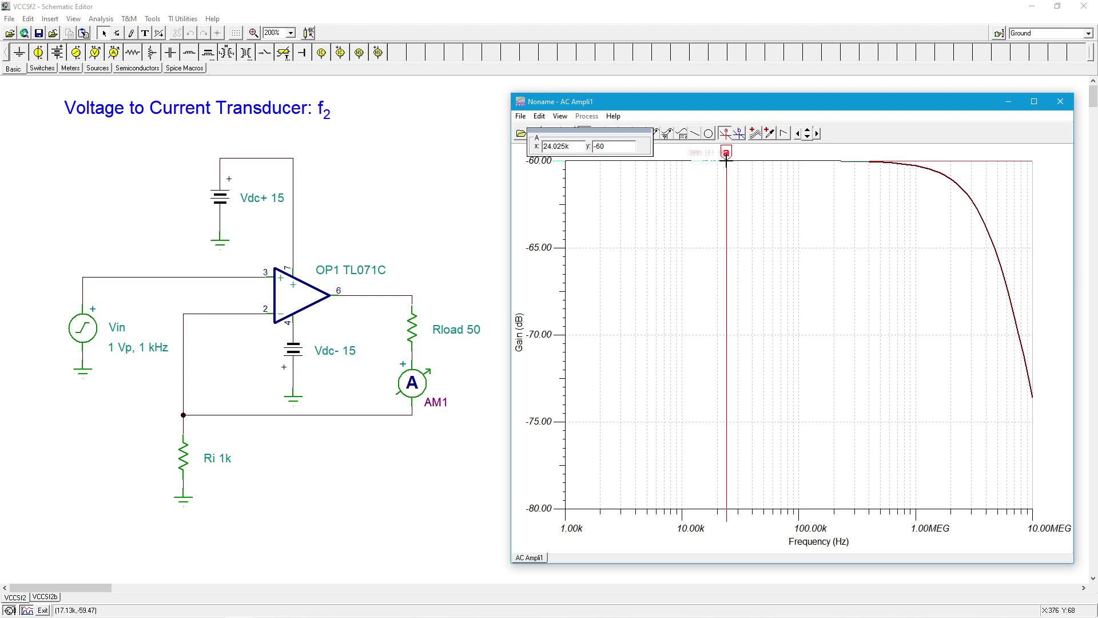
pyautogui.moveTo(726, 161); pyautogui.dragTo(980, 204)
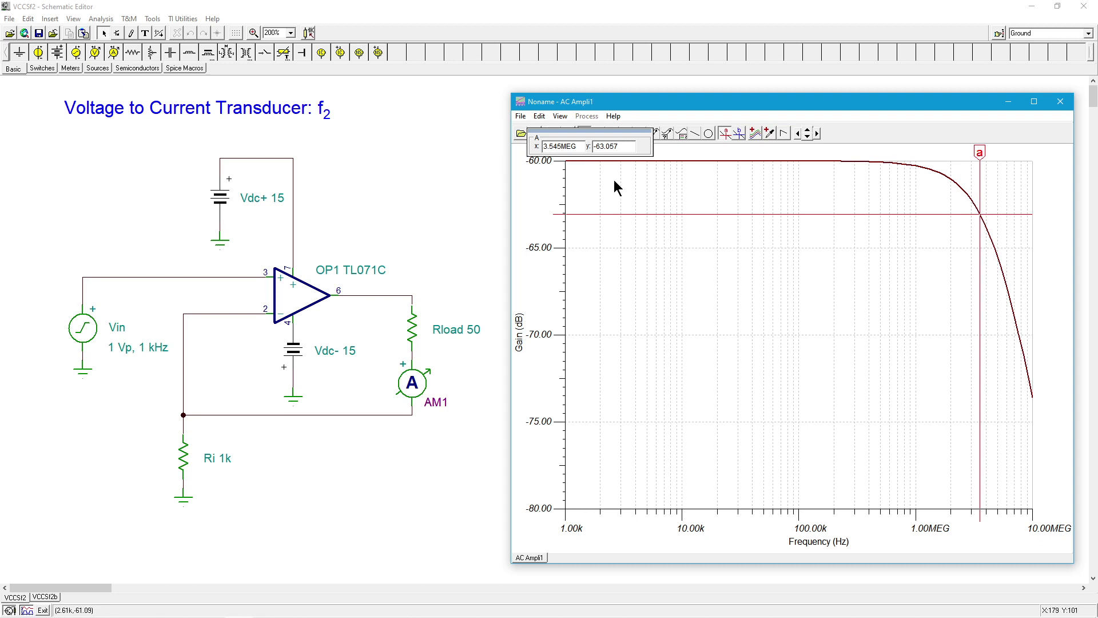
pyautogui.moveTo(614, 134); pyautogui.dragTo(681, 289)
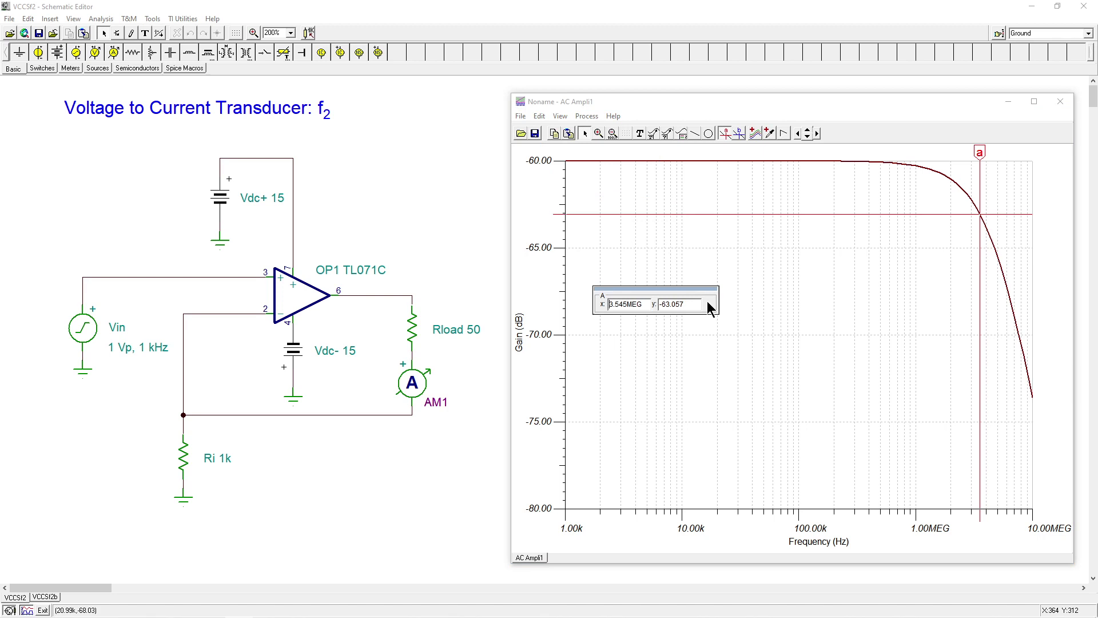
pyautogui.click(445, 463)
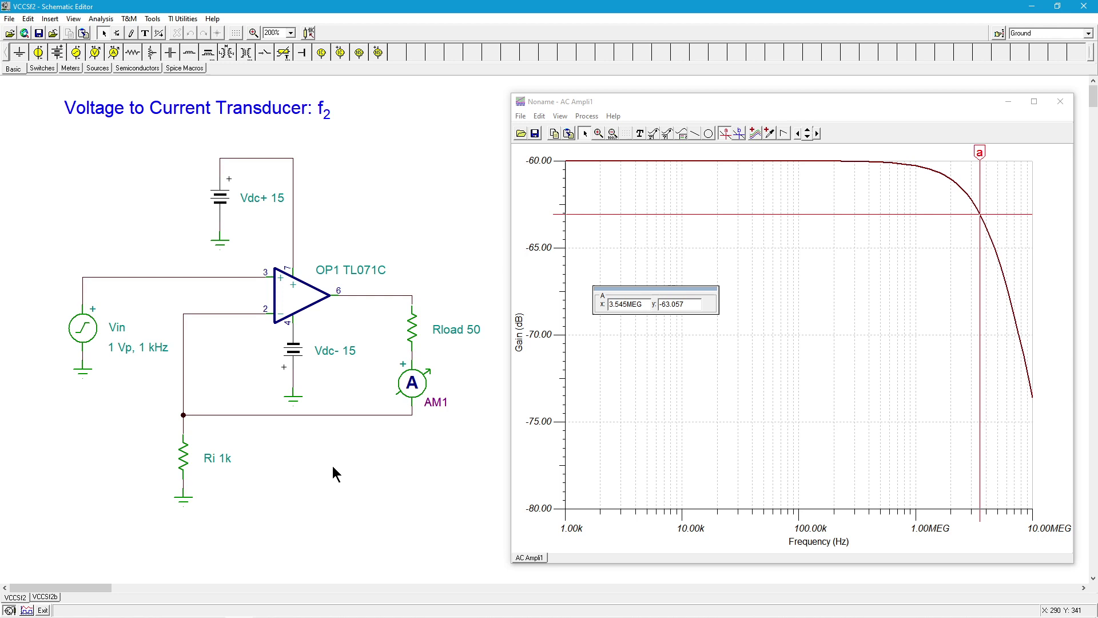
# Step: Set Rload's resistance to 100 ohms and move the cursor readout clear of the curve
pyautogui.doubleClick(450, 330)
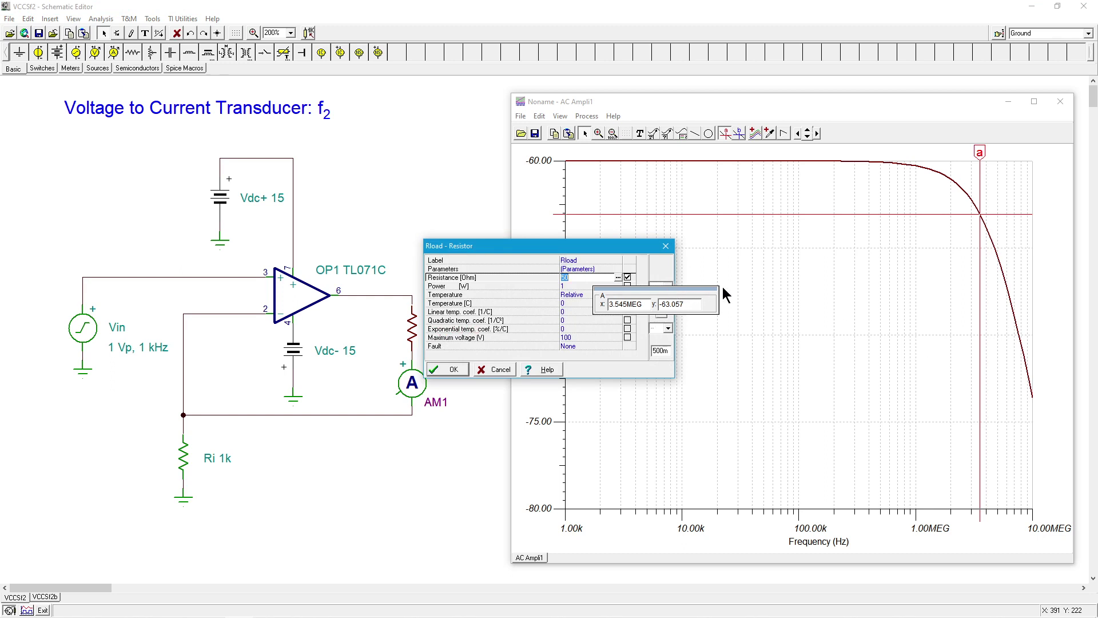
pyautogui.click(574, 277)
pyautogui.press('BackSpace')
pyautogui.press('BackSpace')
pyautogui.write('010')
pyautogui.click(453, 370)
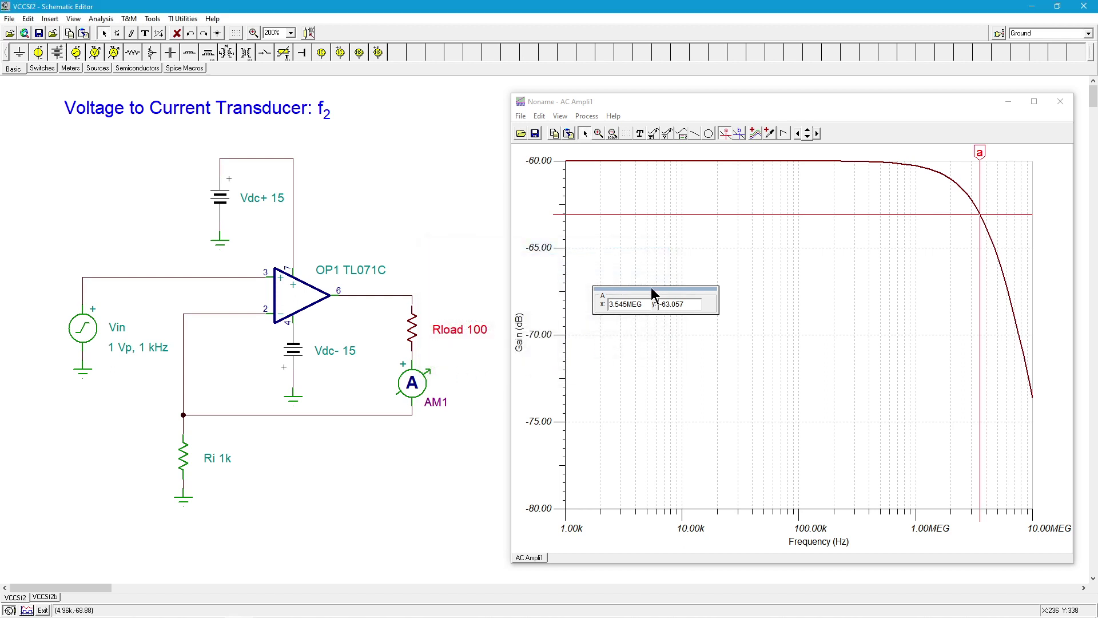
pyautogui.moveTo(650, 288); pyautogui.dragTo(938, 448)
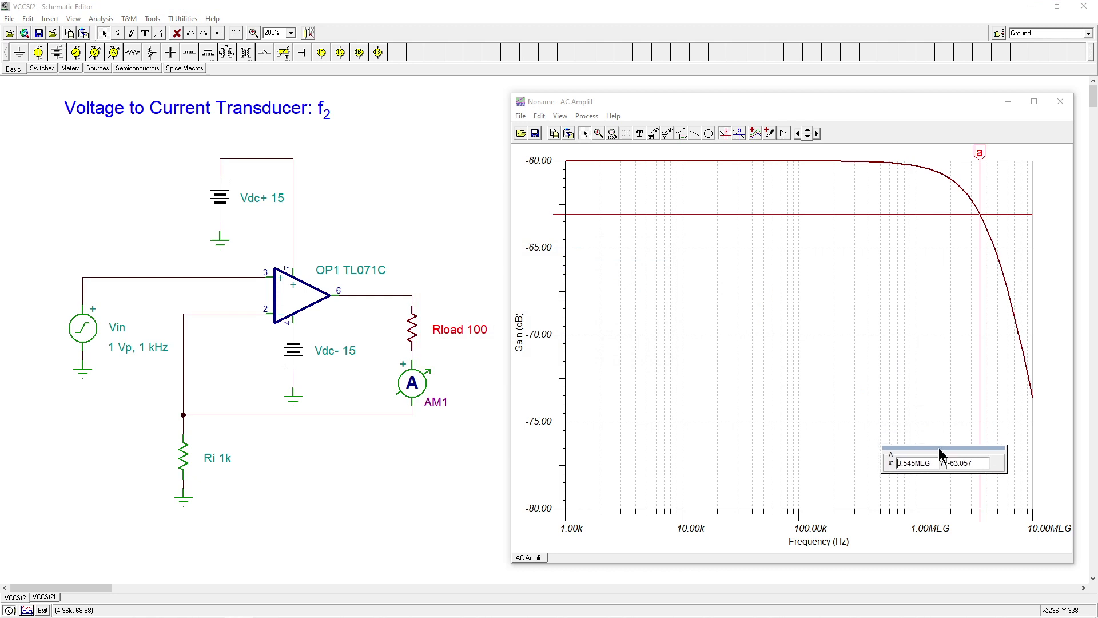
pyautogui.click(464, 350)
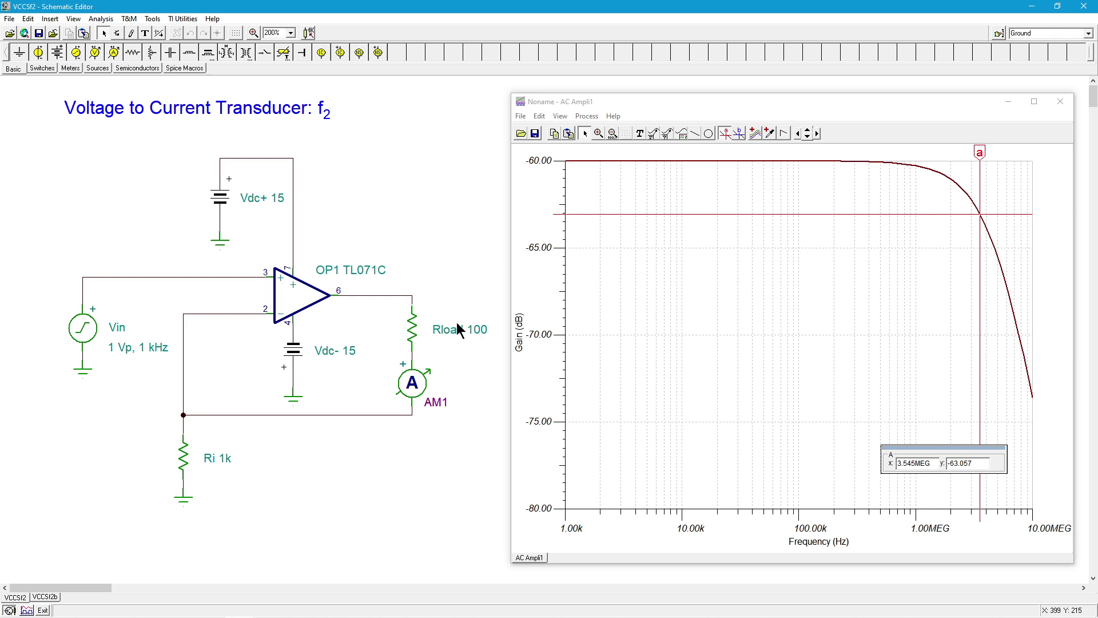
# Step: Rerun the AC Transfer Characteristic sweep with the 100 ohm load
pyautogui.click(102, 20)
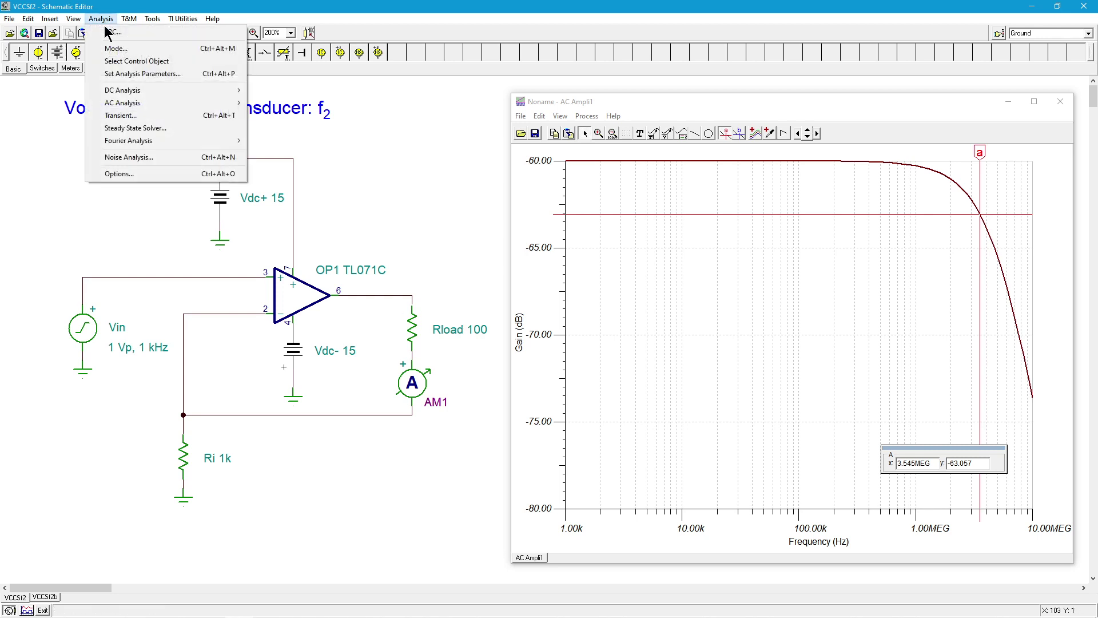
pyautogui.moveTo(173, 104)
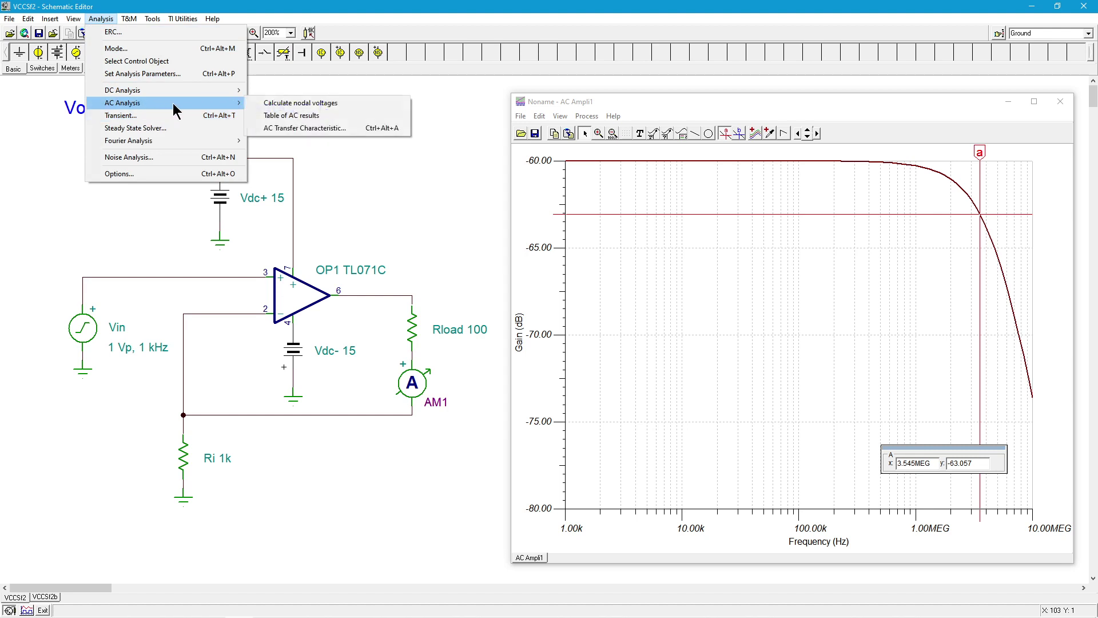
pyautogui.click(295, 128)
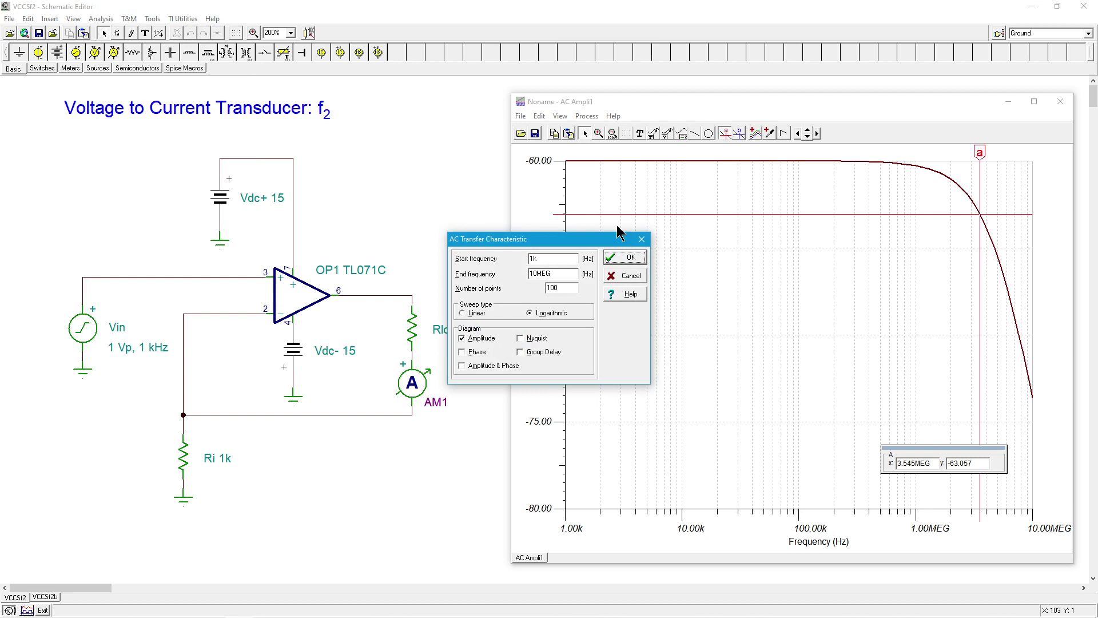
pyautogui.click(631, 257)
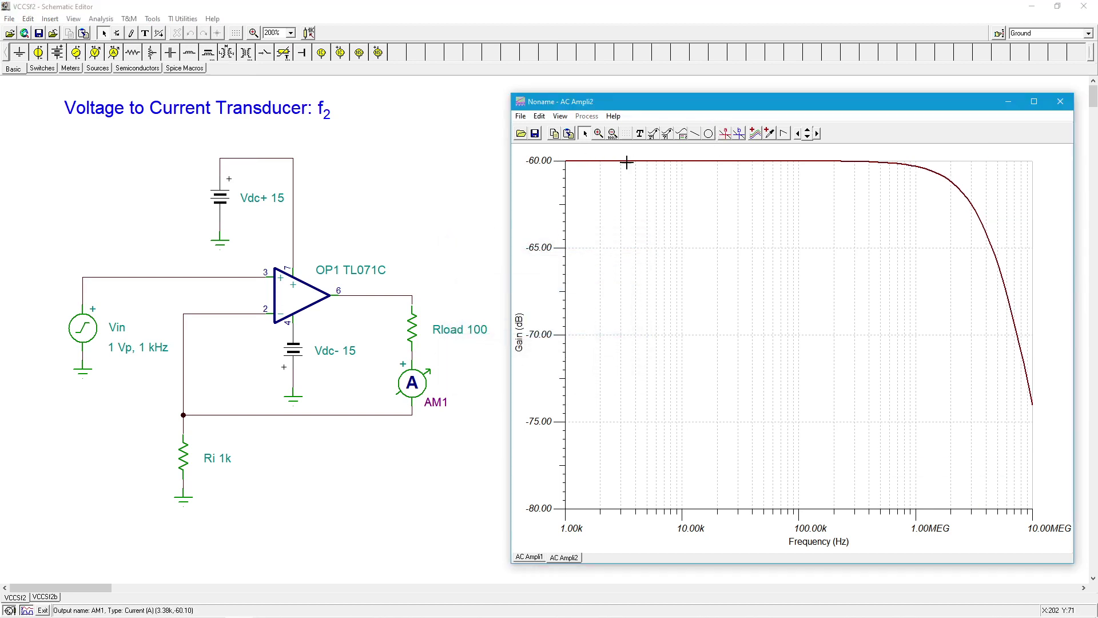
# Step: Mark f2 at 3.35MEG Hz, −63.031 dB on AC Ampli2 and compare with the first plot
pyautogui.click(724, 133)
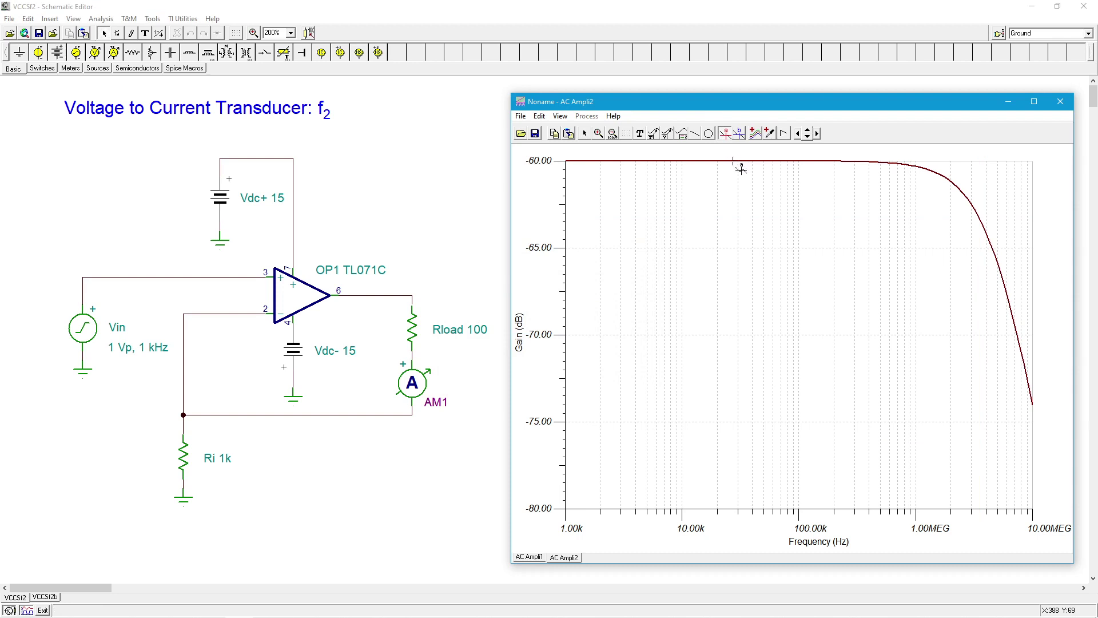
pyautogui.click(733, 161)
pyautogui.moveTo(733, 160); pyautogui.dragTo(976, 235)
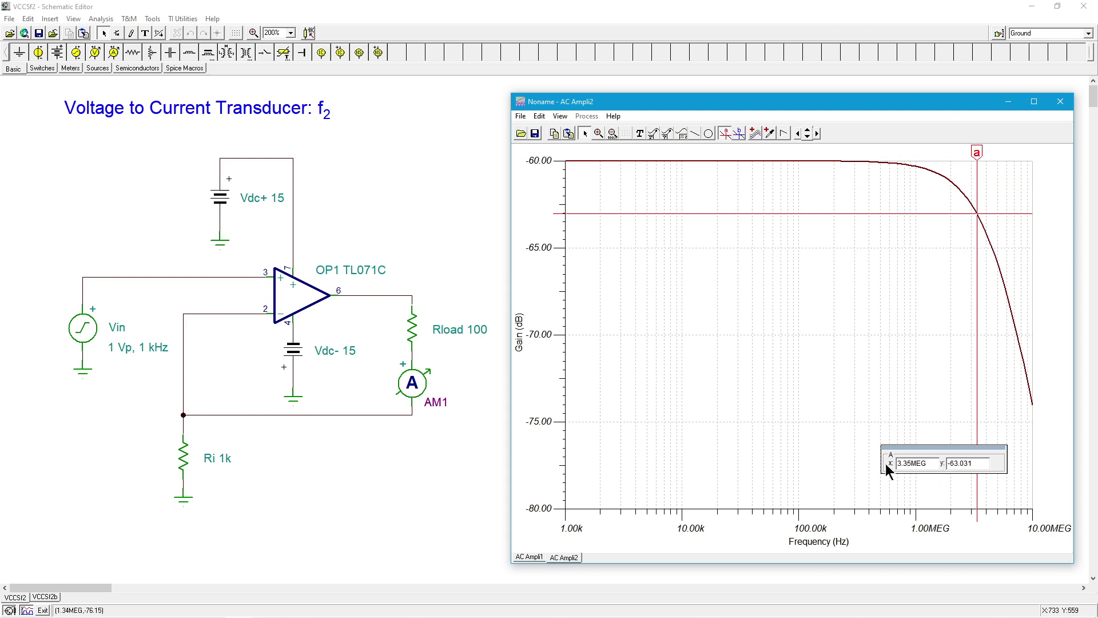
pyautogui.click(527, 555)
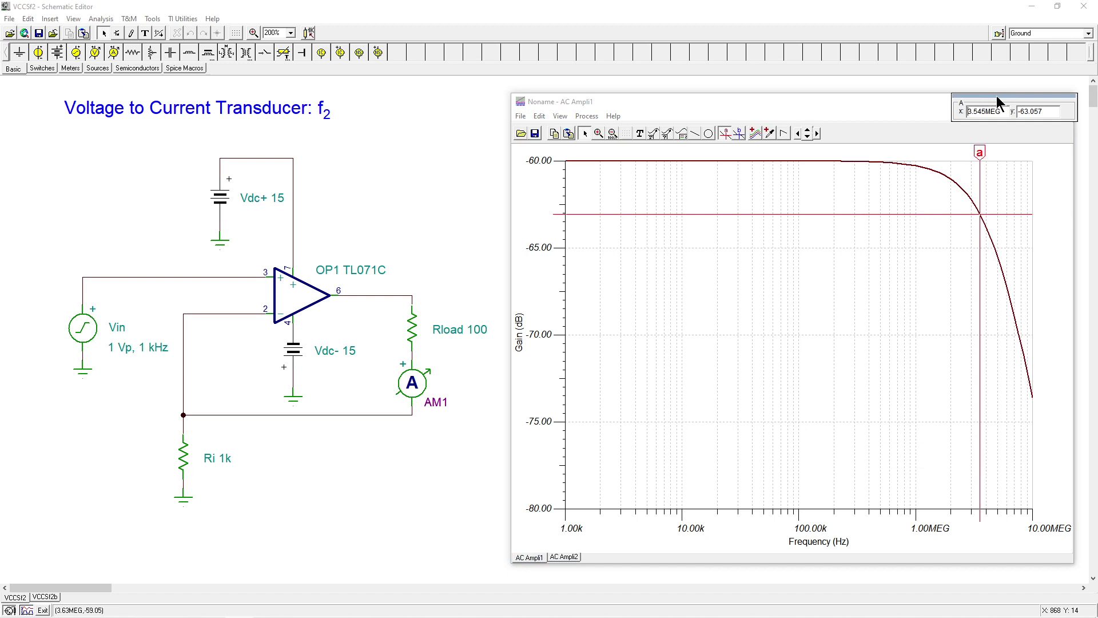
pyautogui.moveTo(996, 95); pyautogui.dragTo(933, 451)
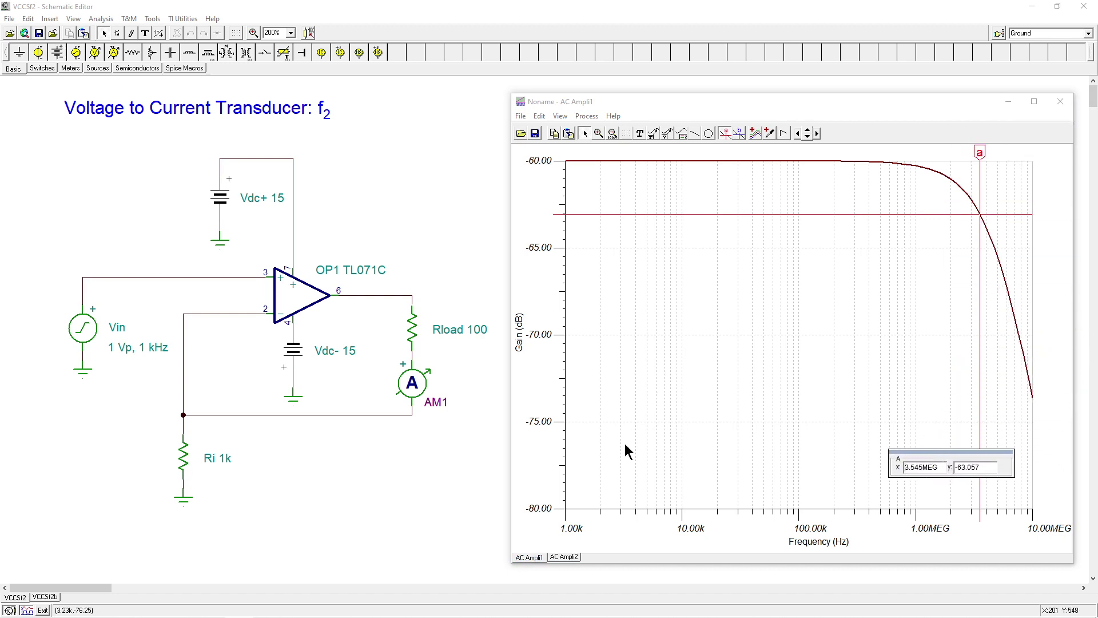
pyautogui.click(567, 557)
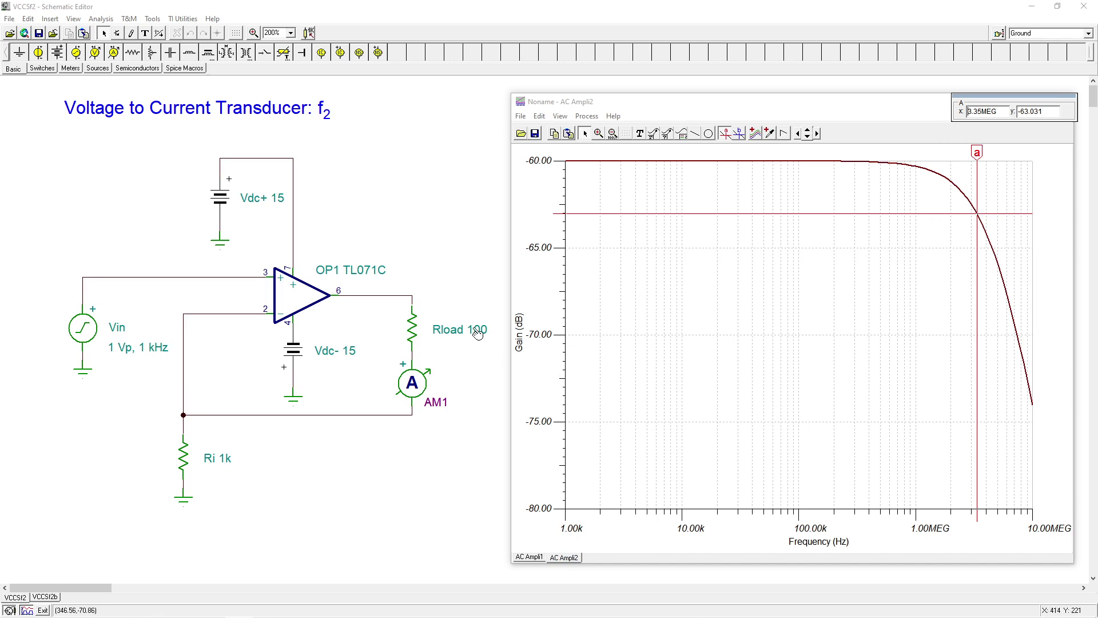
# Step: Change Rload's resistance to 200 Ω
pyautogui.doubleClick(413, 330)
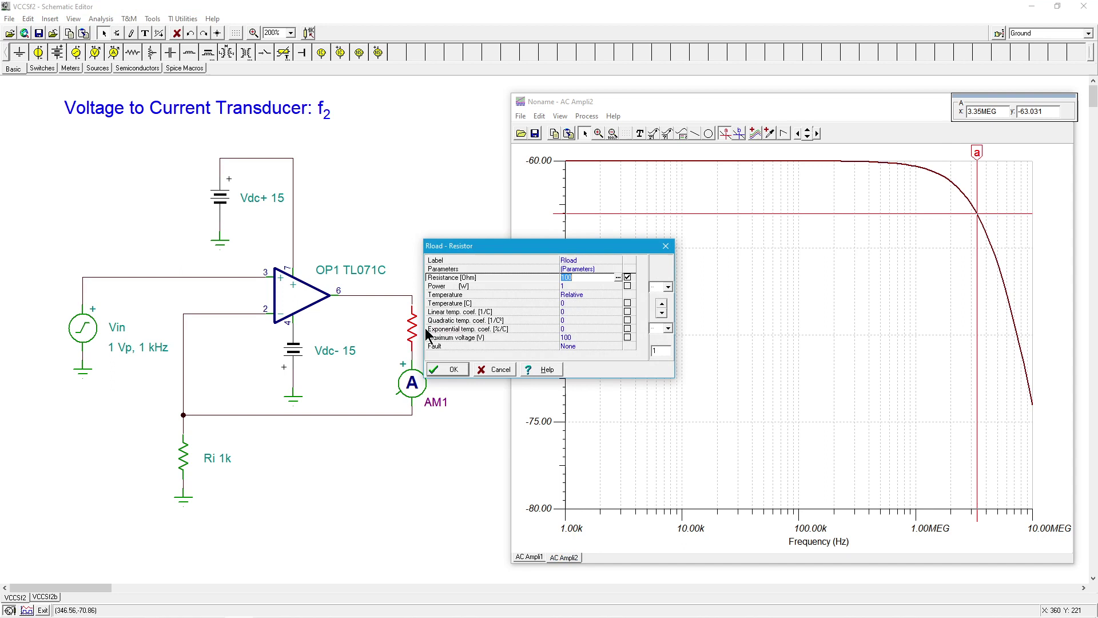
pyautogui.click(601, 279)
pyautogui.write('2')
pyautogui.click(455, 369)
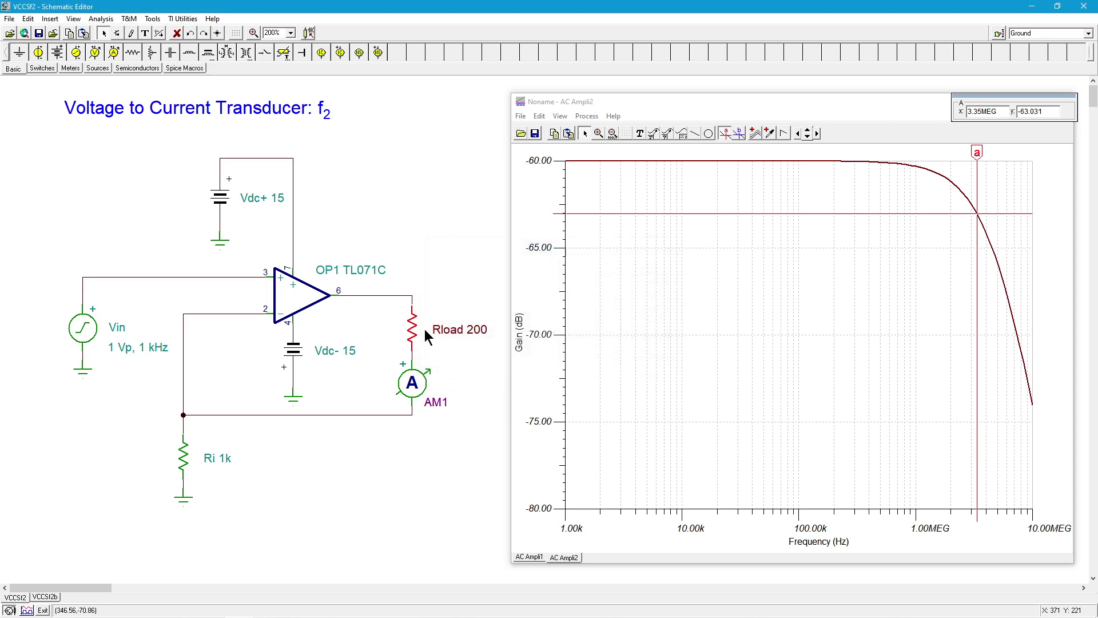
# Step: Run a new AC transfer sweep and compare the three AC Ampli gain plots
pyautogui.click(100, 19)
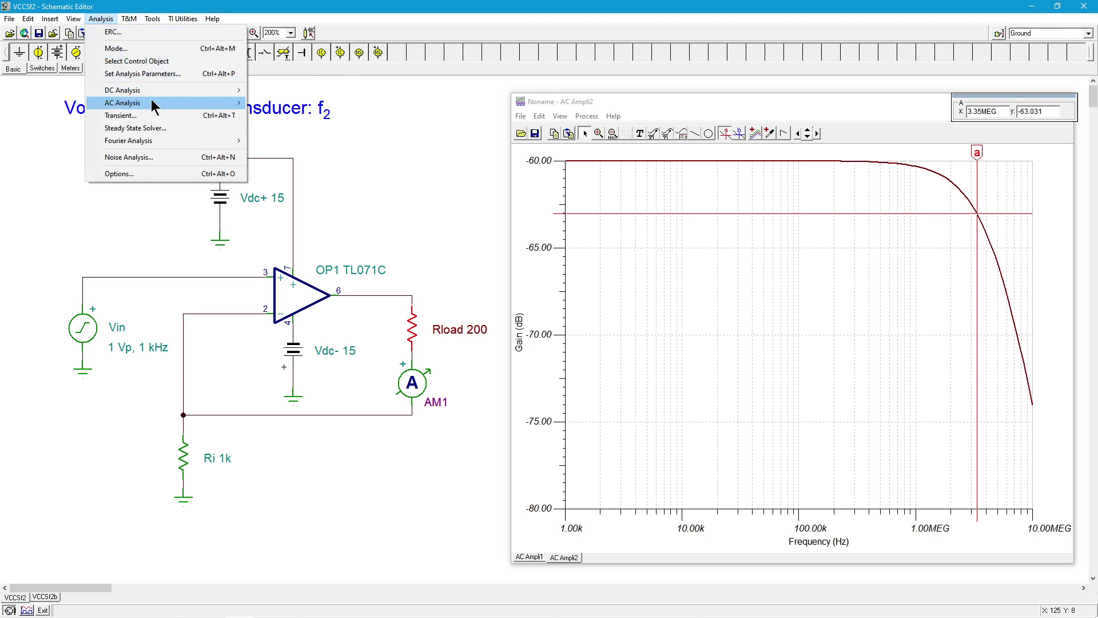
pyautogui.moveTo(152, 103)
pyautogui.click(312, 128)
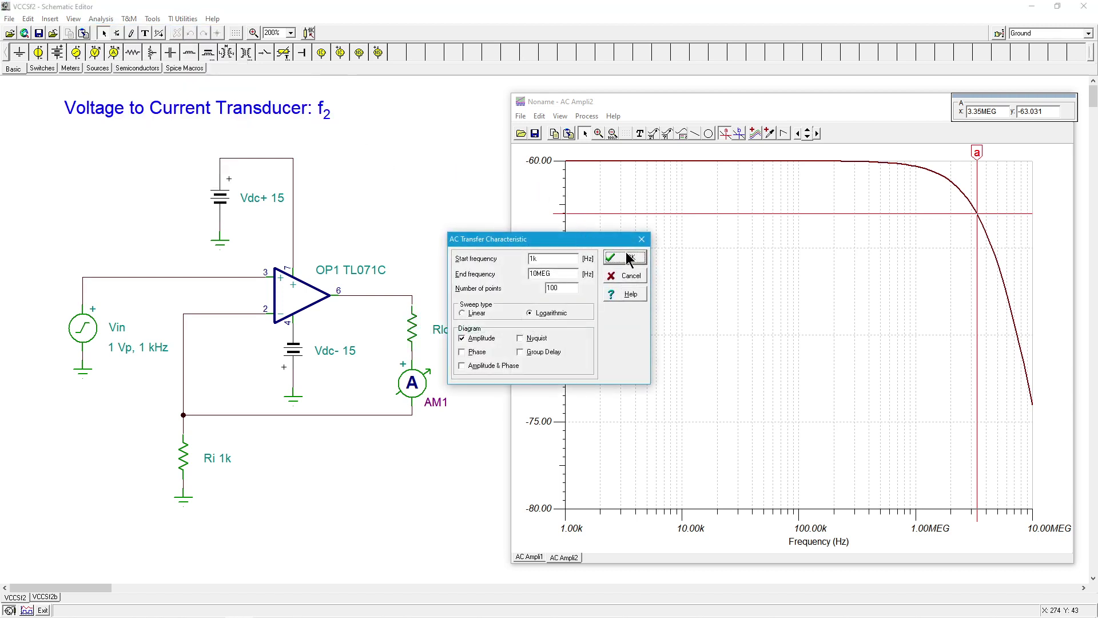
pyautogui.click(628, 258)
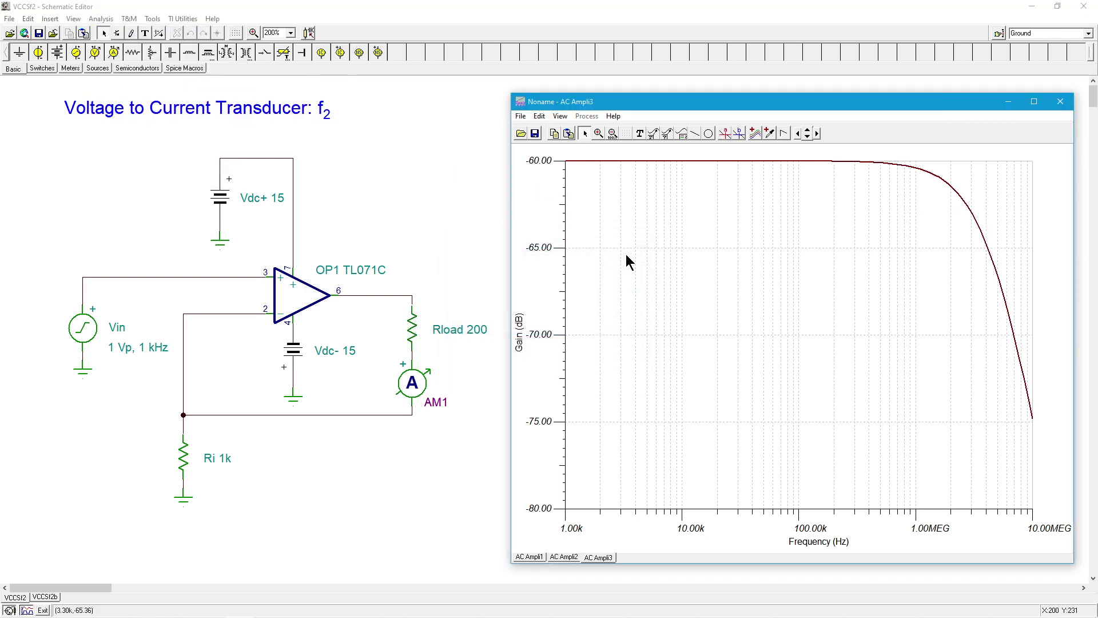
pyautogui.click(565, 557)
pyautogui.click(535, 556)
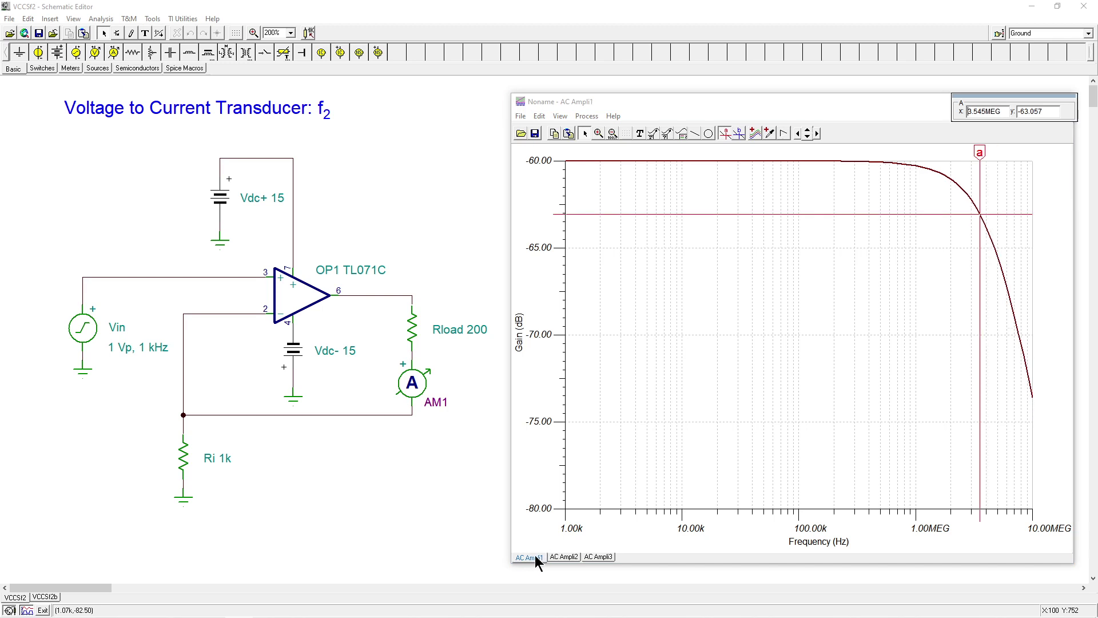
pyautogui.click(554, 556)
pyautogui.click(595, 556)
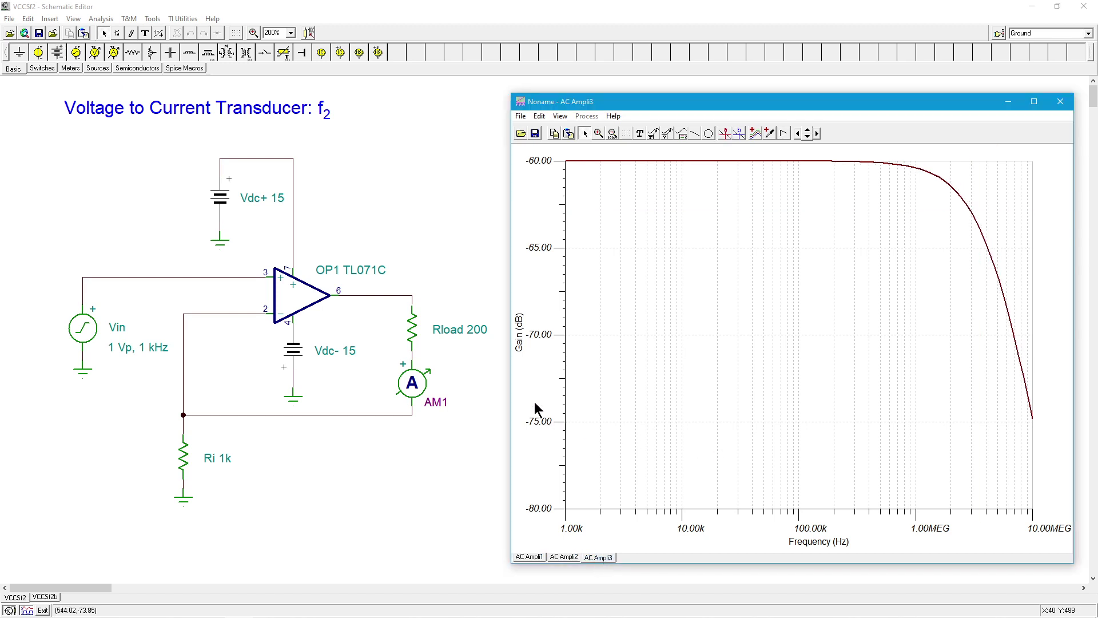
# Step: Set Rload back to 50 Ω and bring the third gain plot forward
pyautogui.doubleClick(414, 330)
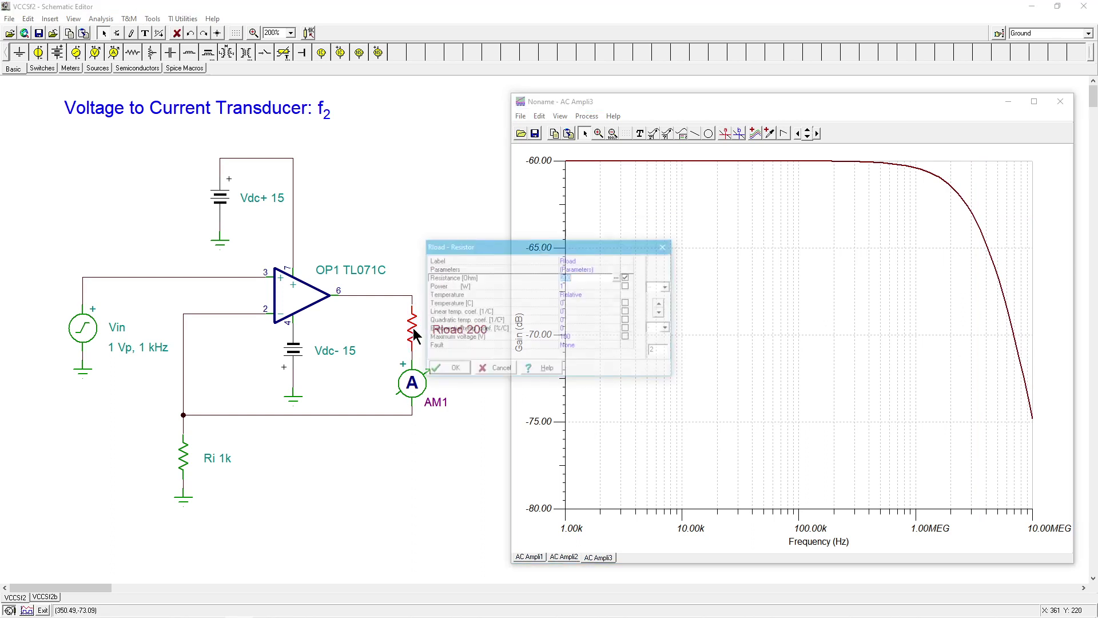
pyautogui.click(579, 277)
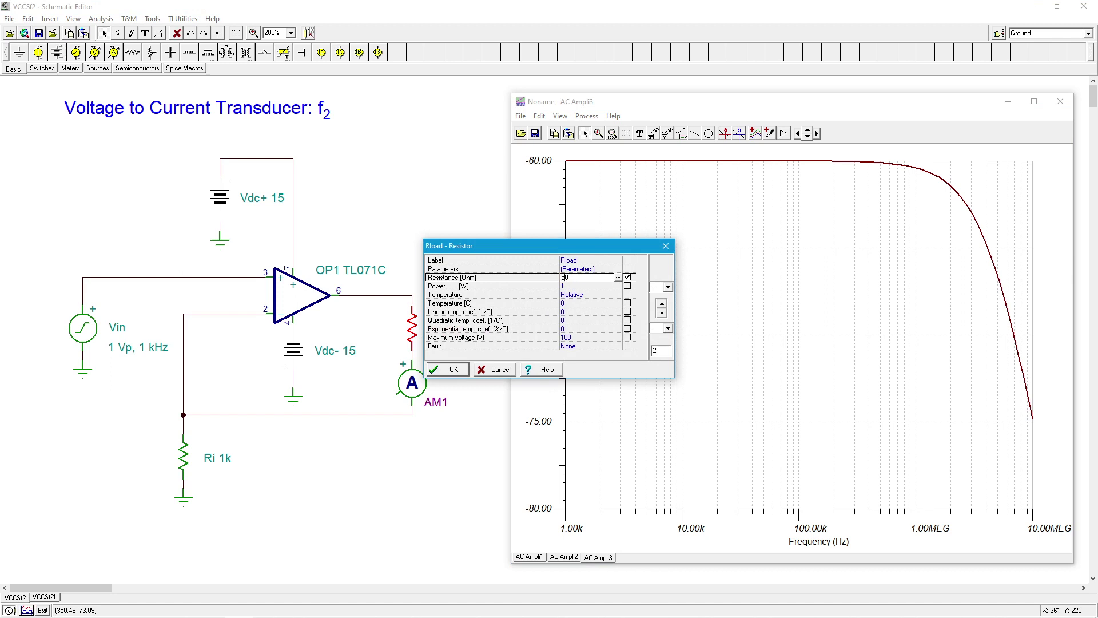
pyautogui.click(451, 370)
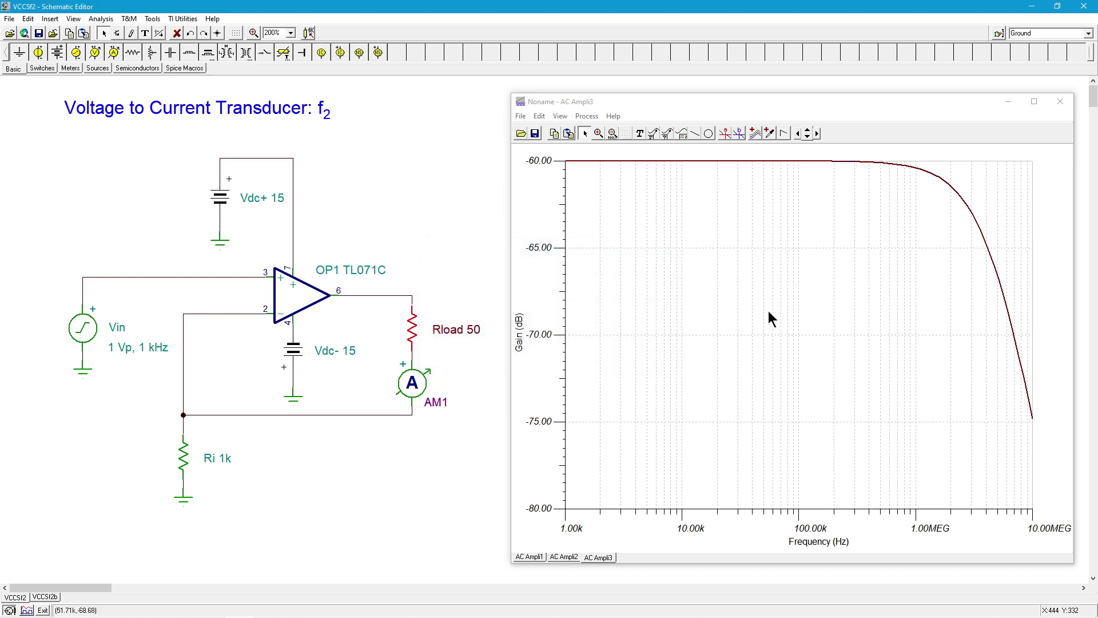
pyautogui.click(755, 276)
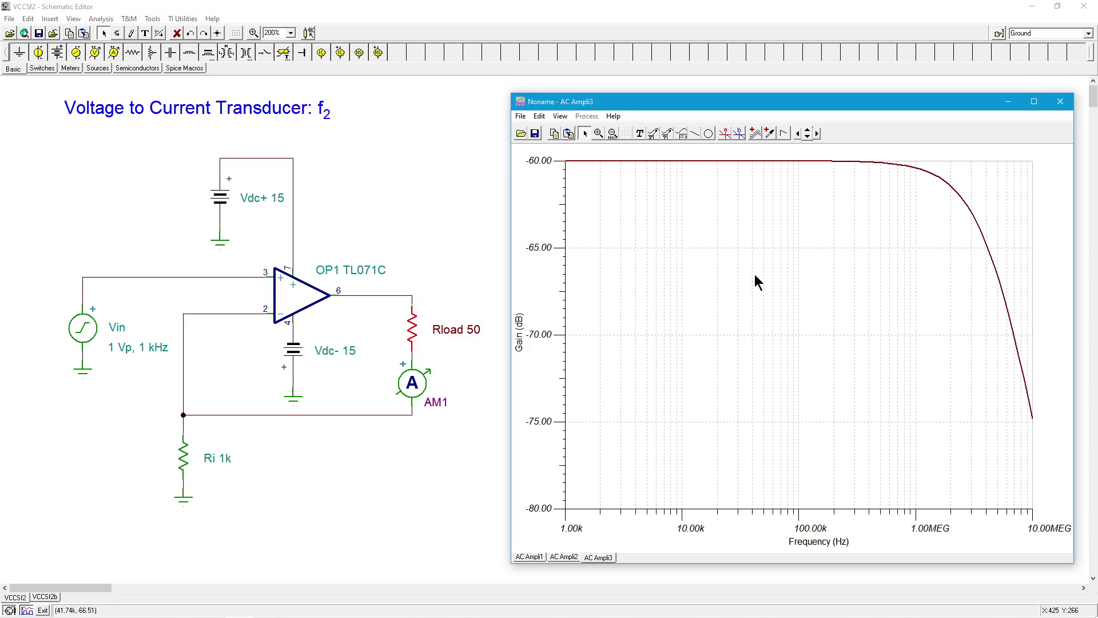
pyautogui.click(307, 483)
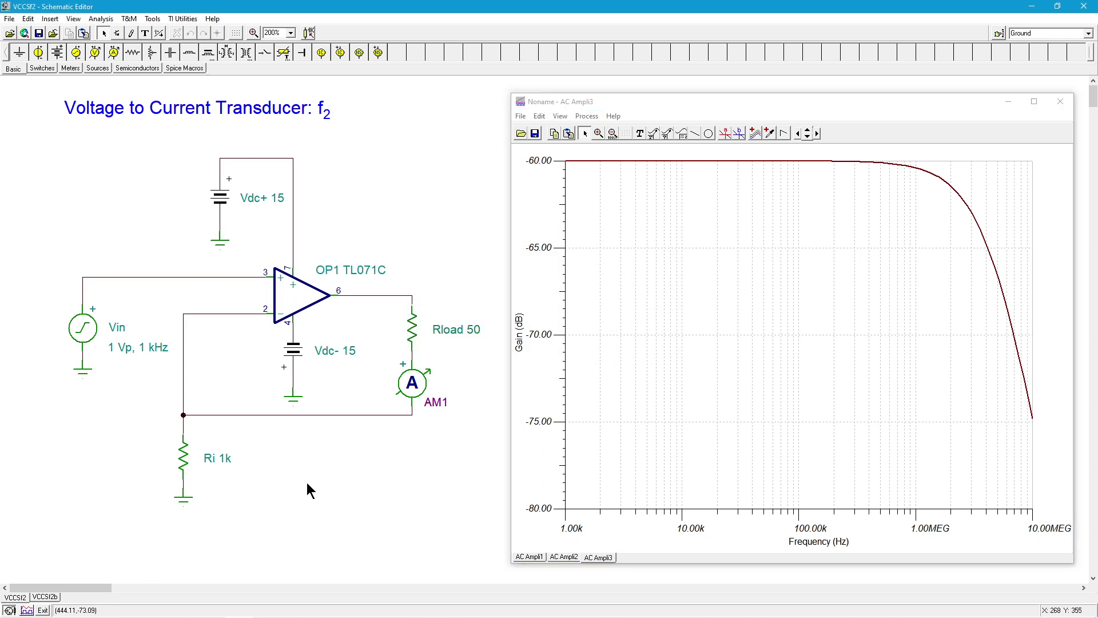
# Step: Change Ri's resistance from 1k to 2k
pyautogui.doubleClick(183, 460)
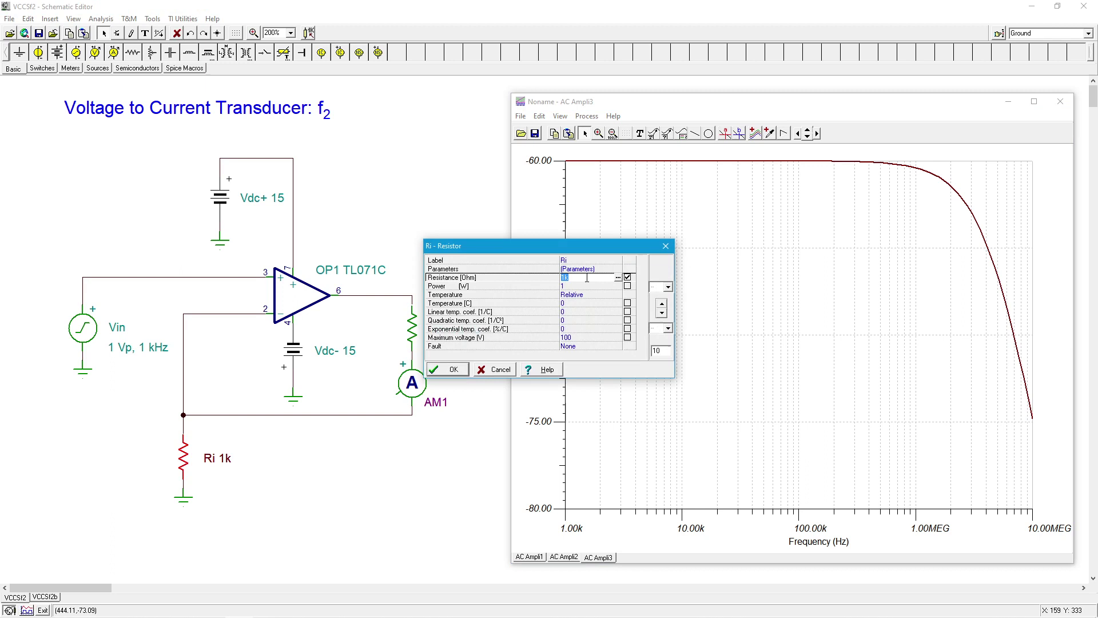
pyautogui.write('2k')
pyautogui.click(447, 370)
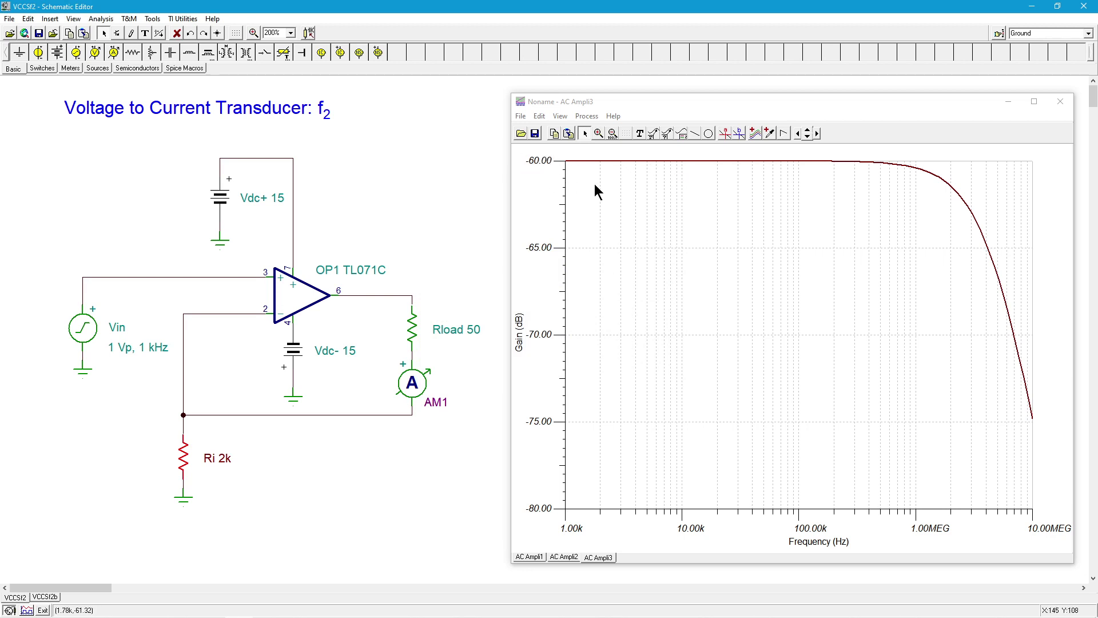
# Step: Run the AC Transfer Characteristic sweep for Ri 2k and Rload 50
pyautogui.click(101, 19)
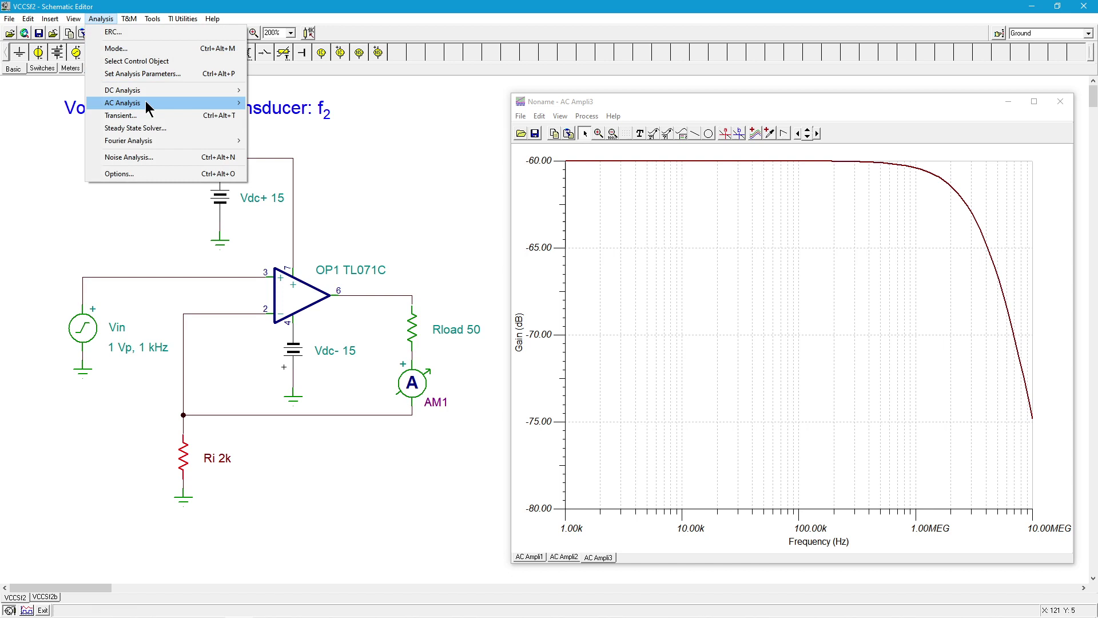
pyautogui.moveTo(217, 103)
pyautogui.click(311, 127)
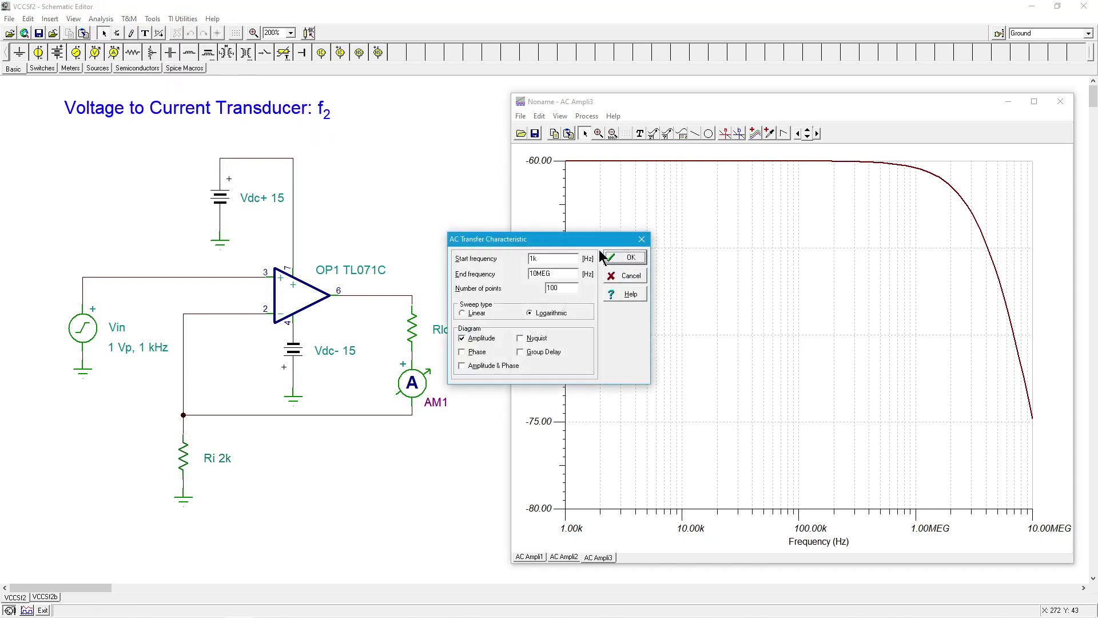
pyautogui.click(639, 257)
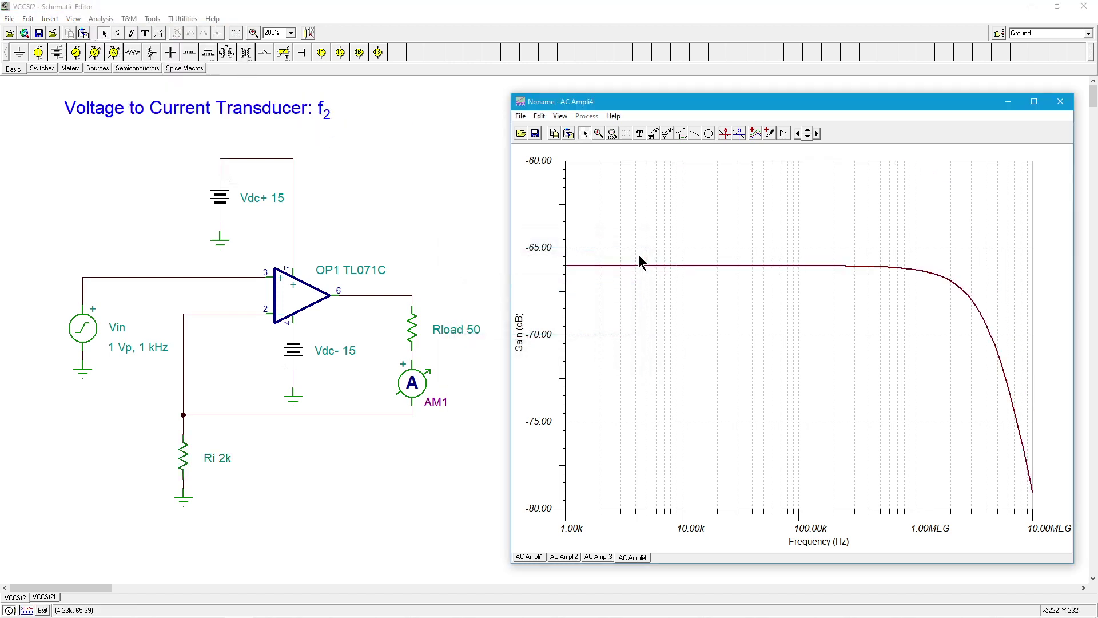
# Step: Drag cursor a to f2 at 3.75MEG Hz, −69.013 dB on the fourth plot
pyautogui.click(725, 133)
pyautogui.click(706, 267)
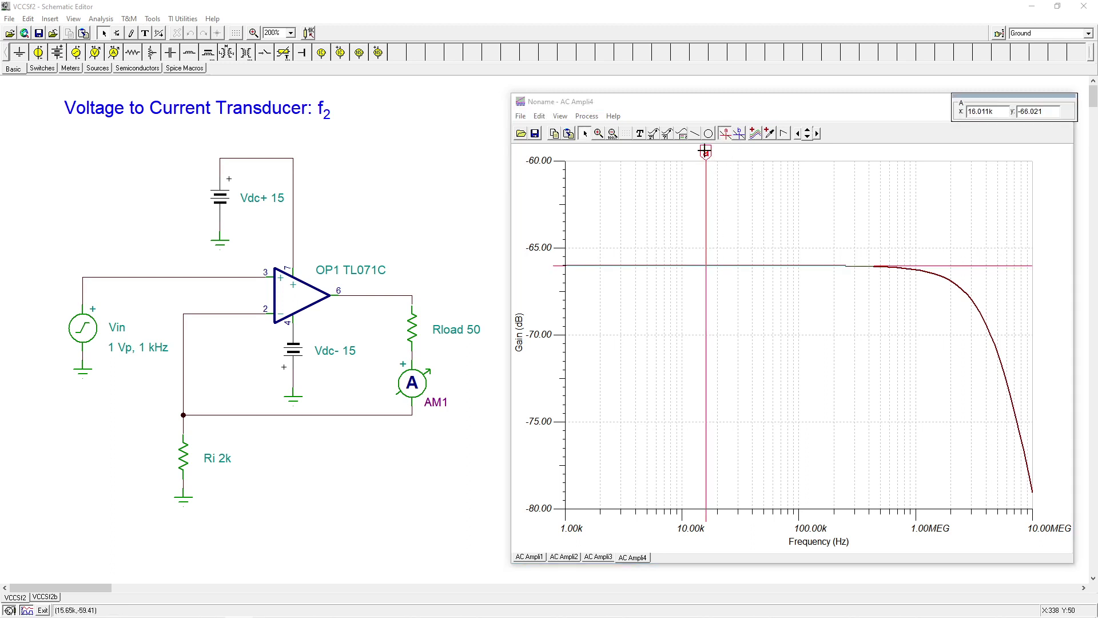
pyautogui.moveTo(706, 153); pyautogui.dragTo(983, 260)
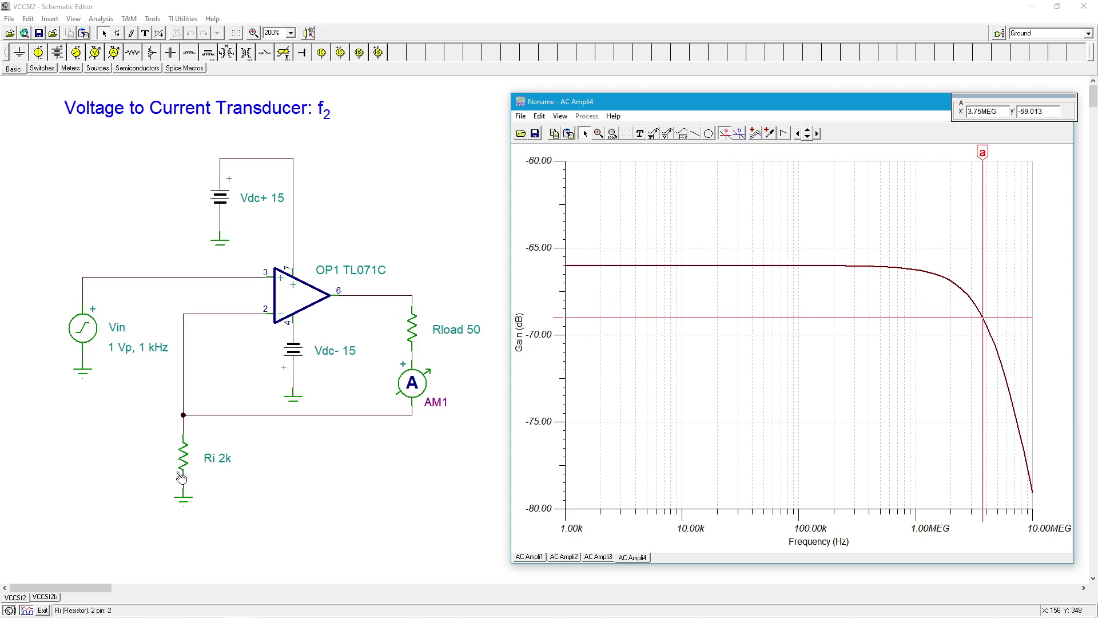
# Step: Change Ri's resistance from 2k to 4k
pyautogui.click(183, 467)
pyautogui.doubleClick(183, 467)
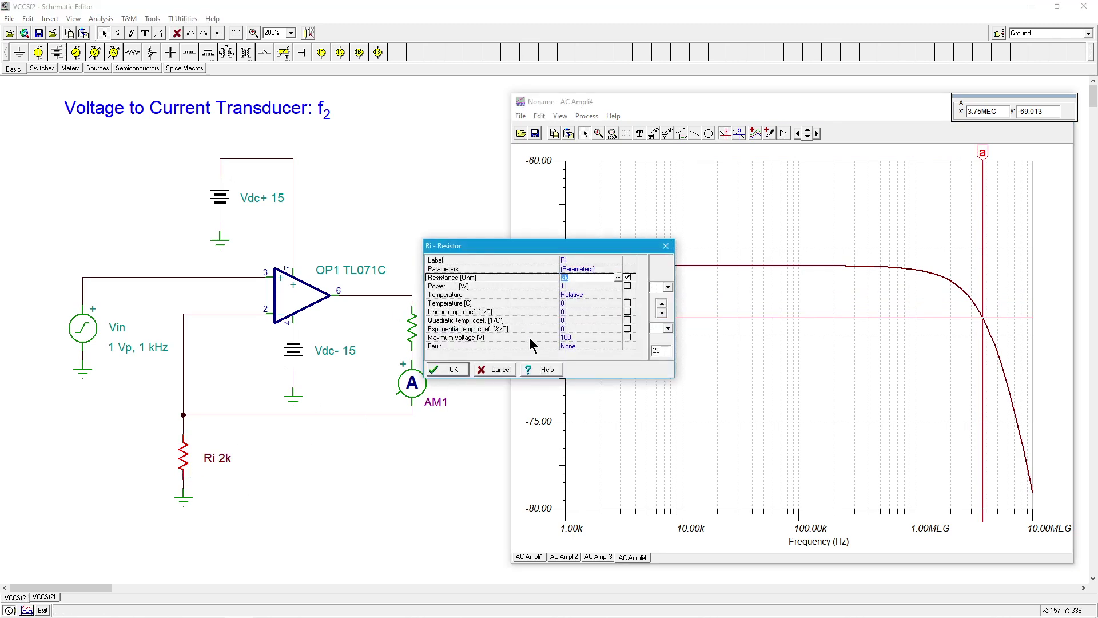
pyautogui.moveTo(521, 245); pyautogui.dragTo(583, 232)
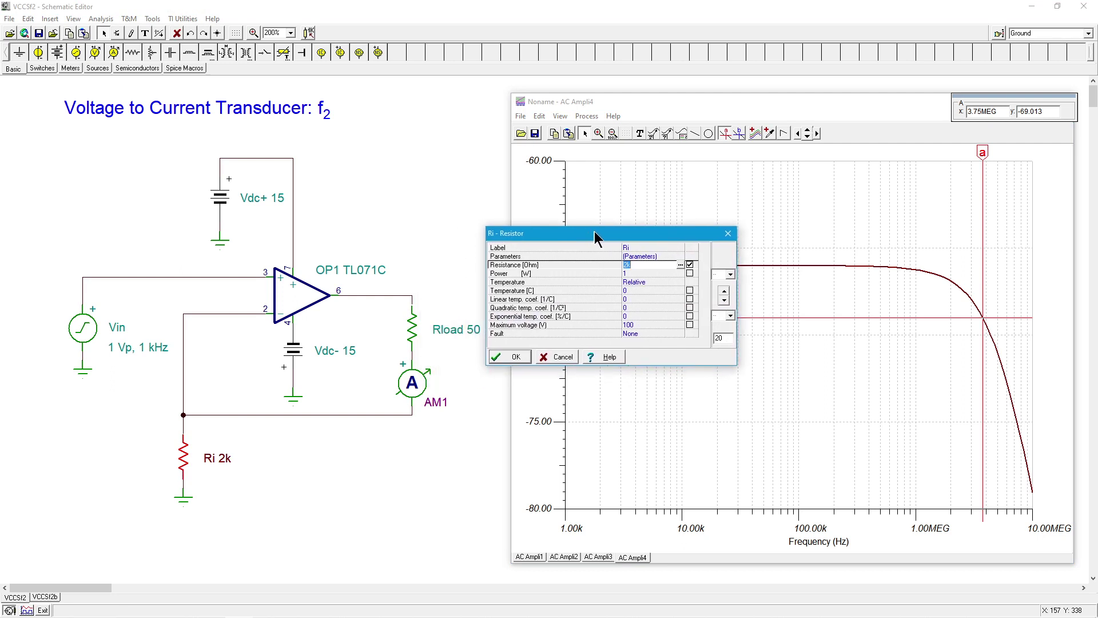
pyautogui.click(643, 267)
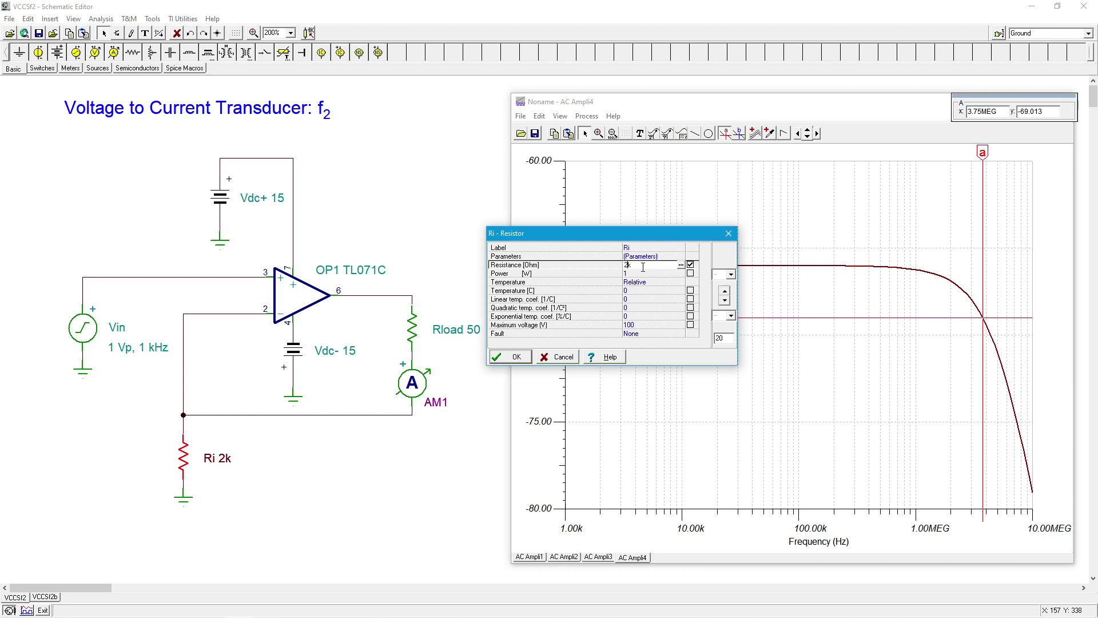
pyautogui.moveTo(623, 265); pyautogui.dragTo(628, 265)
pyautogui.write('4')
pyautogui.click(517, 358)
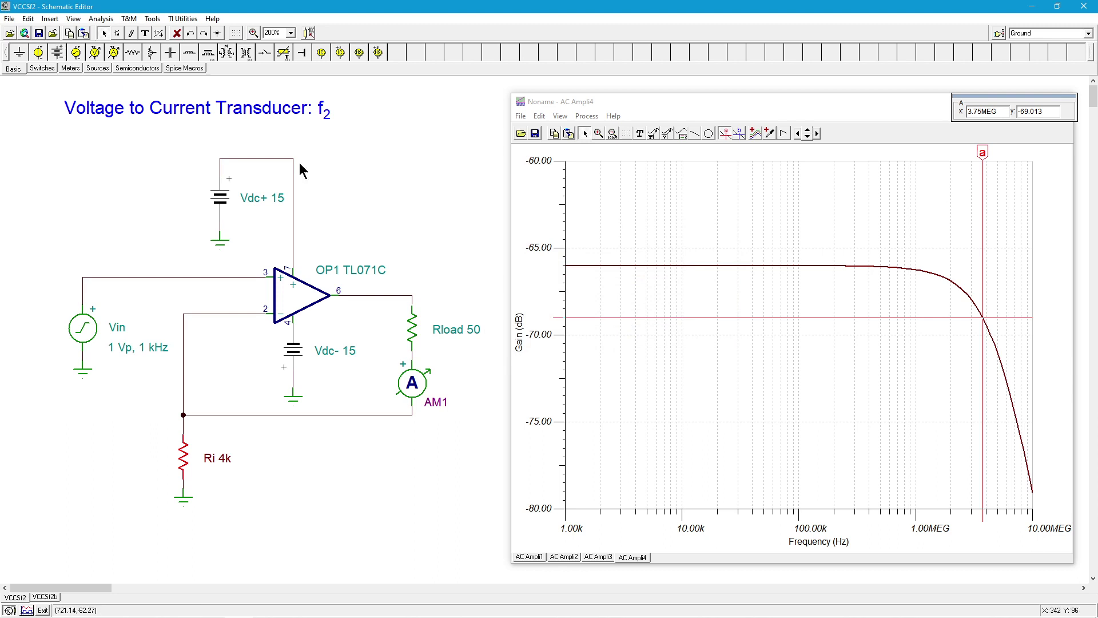
# Step: Run the AC sweep and mark f2 at 3.923MEG Hz, −75.084 dB on AC Ampli5
pyautogui.click(99, 18)
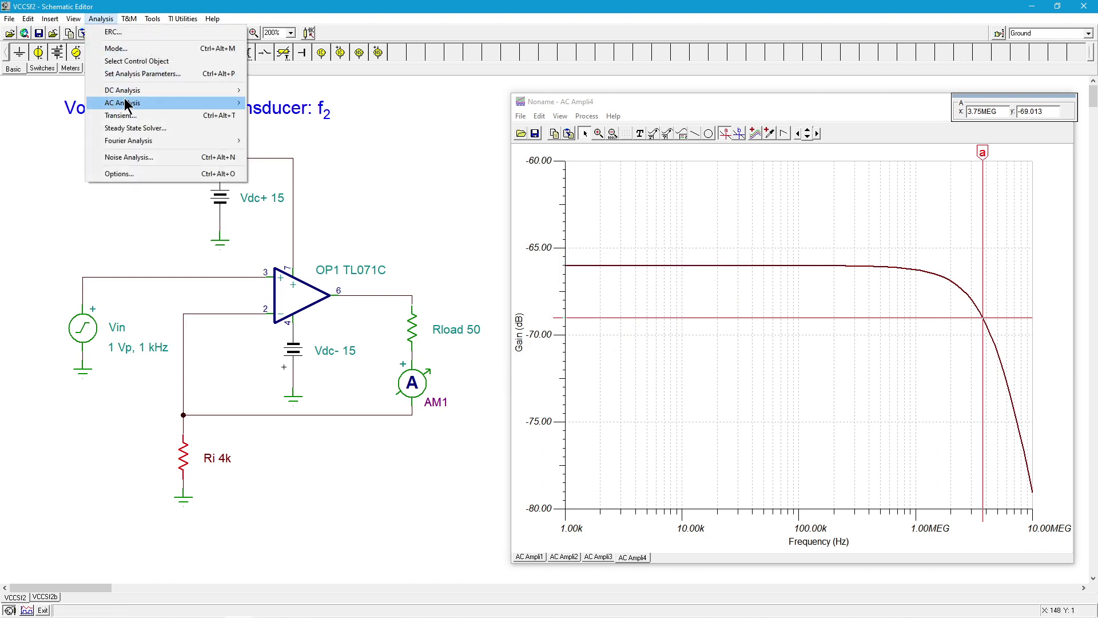
pyautogui.moveTo(126, 104)
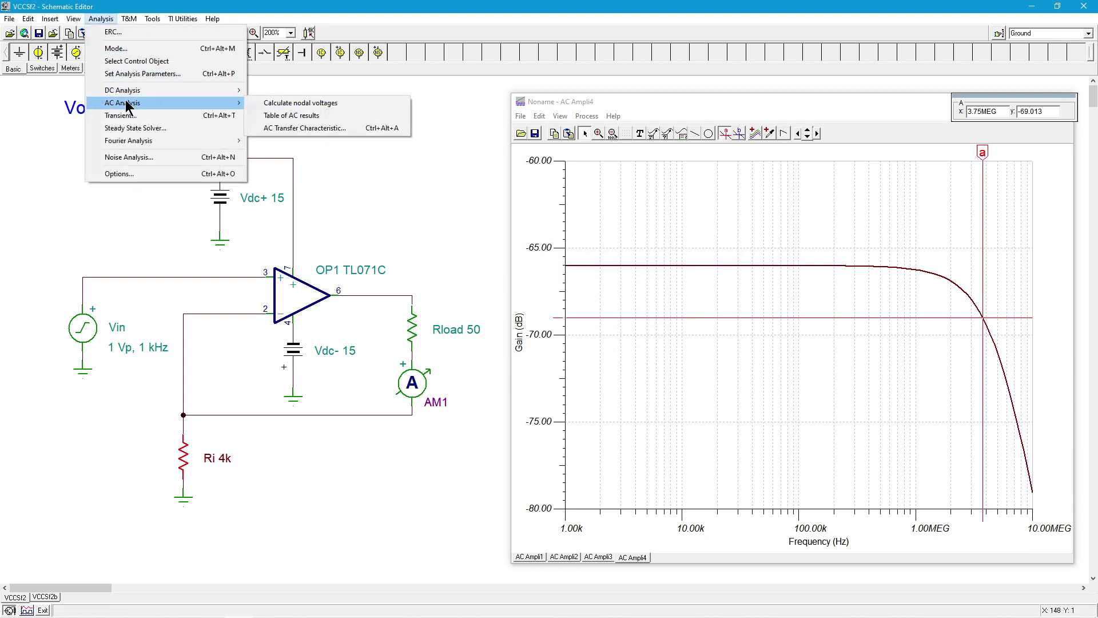
pyautogui.click(314, 128)
pyautogui.click(626, 255)
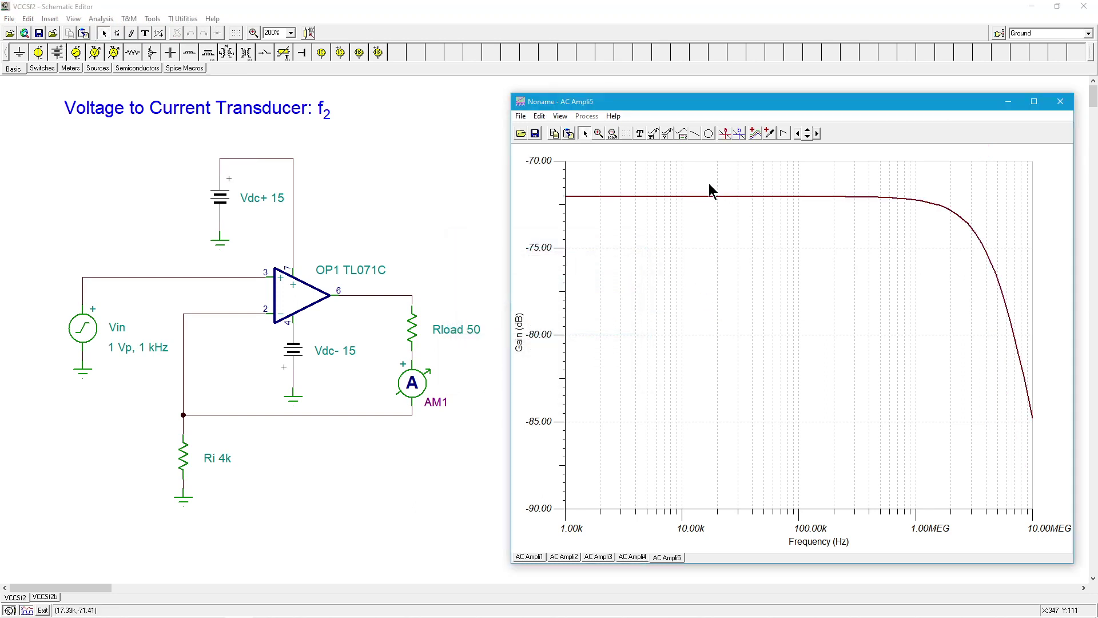
pyautogui.click(725, 132)
pyautogui.click(721, 196)
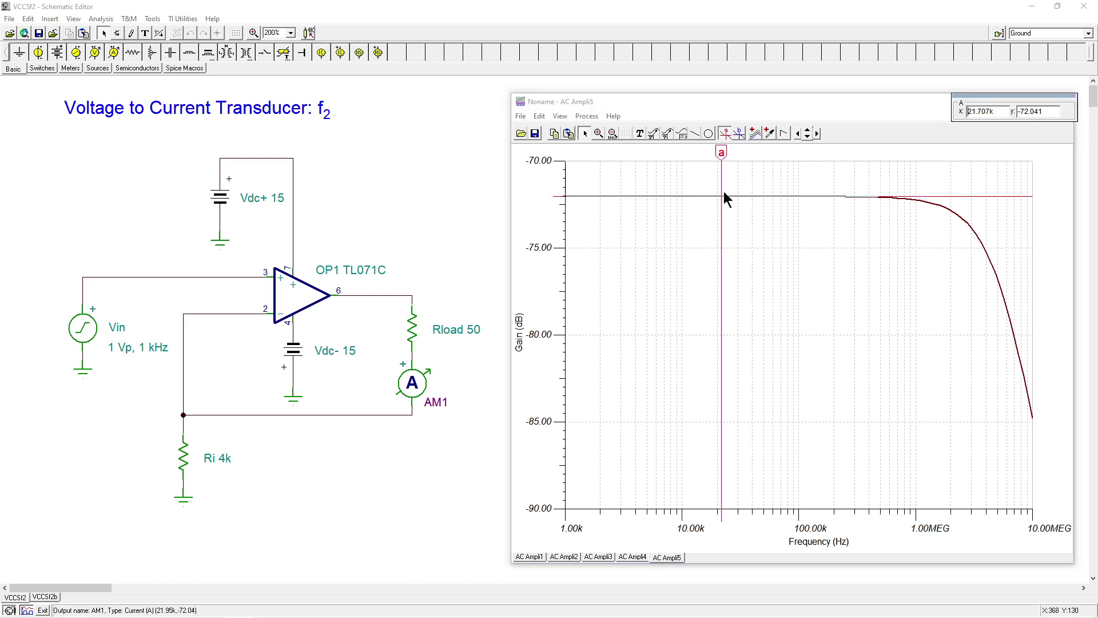
pyautogui.moveTo(721, 152)
pyautogui.mouseDown()
pyautogui.moveTo(691, 155)
pyautogui.moveTo(853, 188)
pyautogui.moveTo(985, 259)
pyautogui.mouseUp()
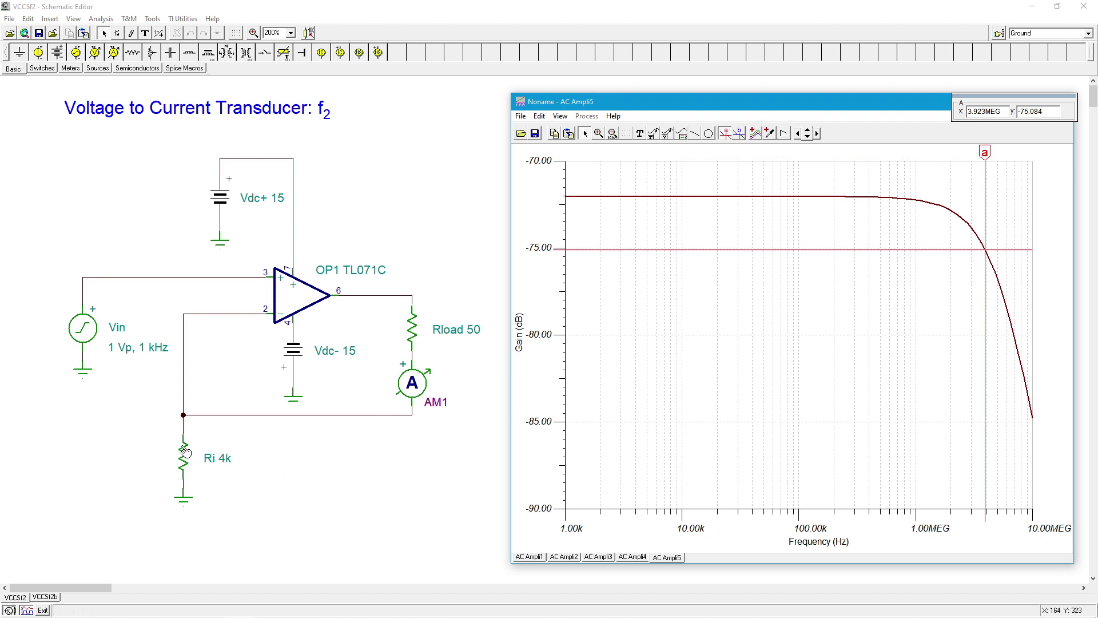
# Step: Set resistor Ri to 1k and change Rload from 50 to 1k
pyautogui.doubleClick(183, 460)
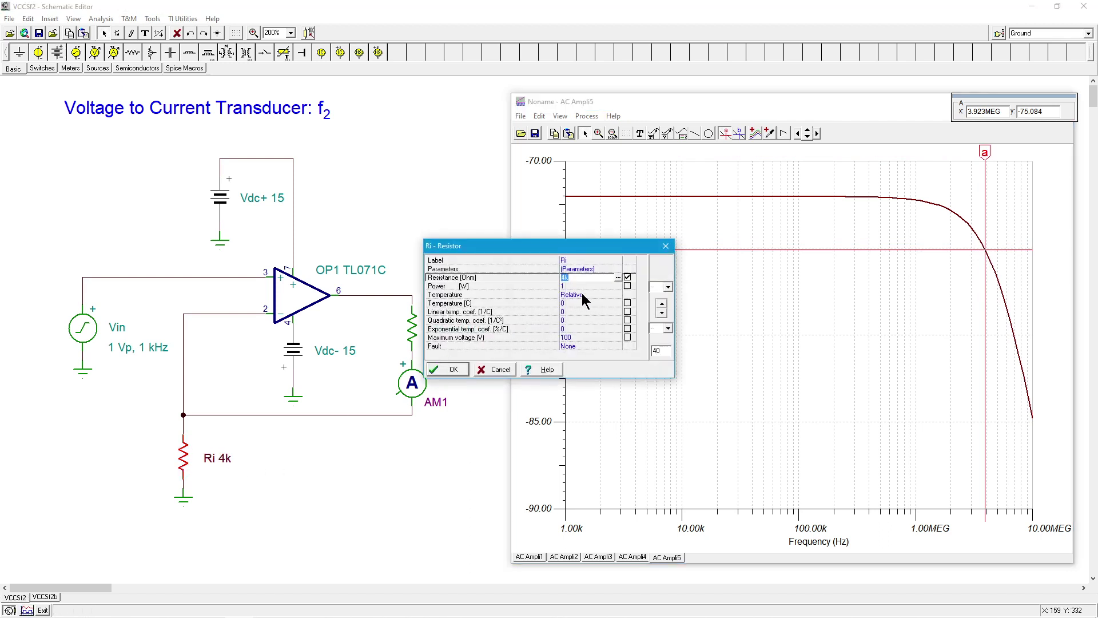
pyautogui.write('1k')
pyautogui.press('Return')
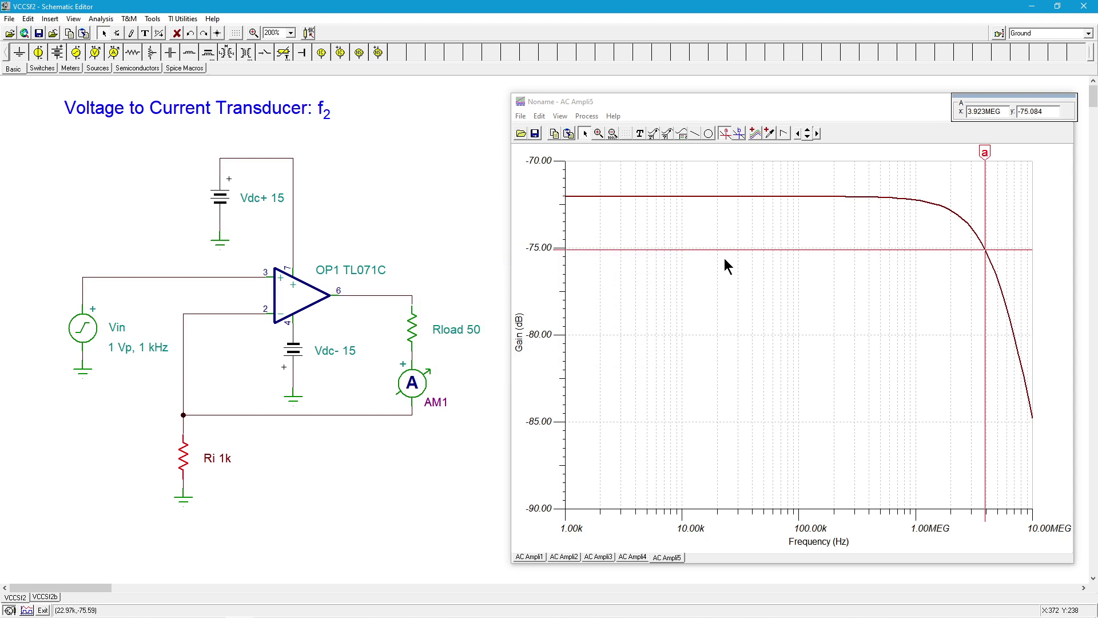
pyautogui.click(282, 465)
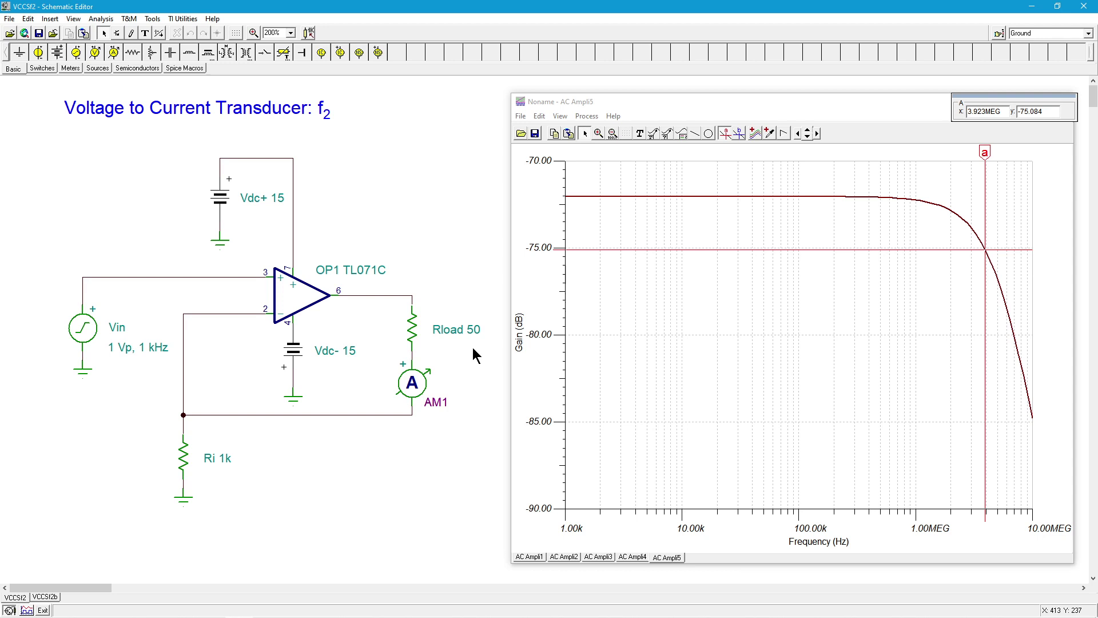
pyautogui.doubleClick(411, 335)
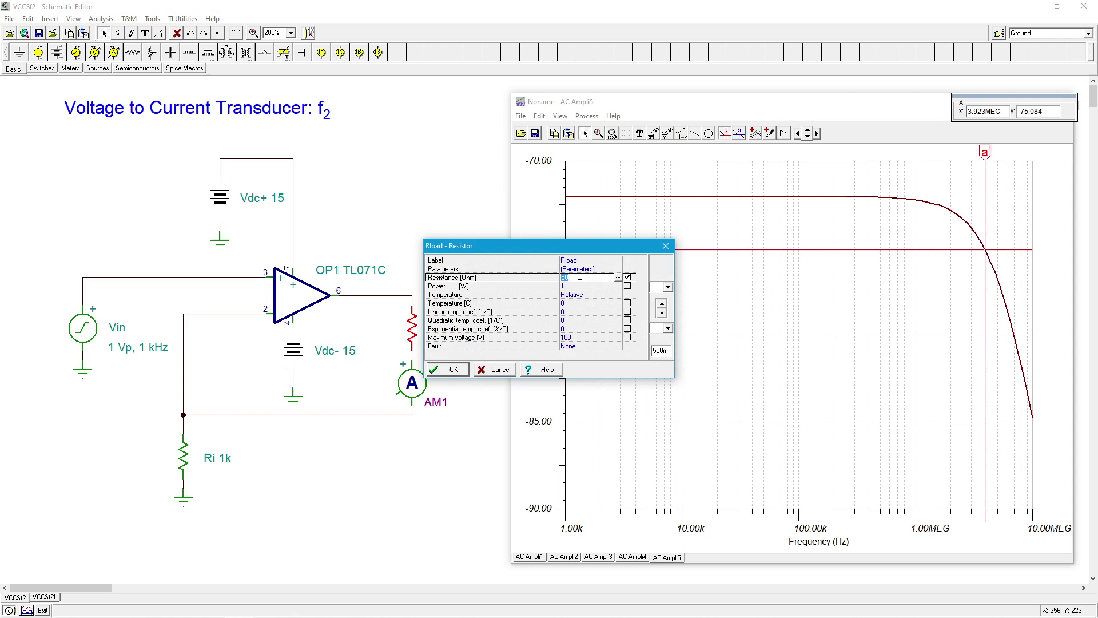
pyautogui.write('1k')
pyautogui.click(451, 370)
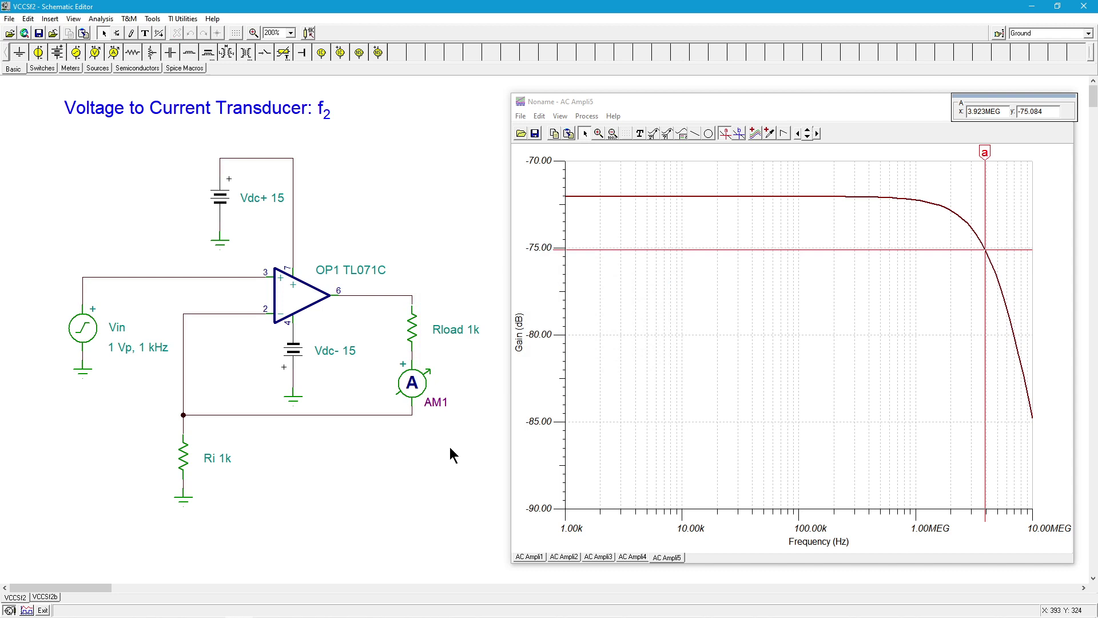
# Step: Run AC Transfer Characteristic to plot gain for Ri 1k, Rload 1k
pyautogui.click(100, 19)
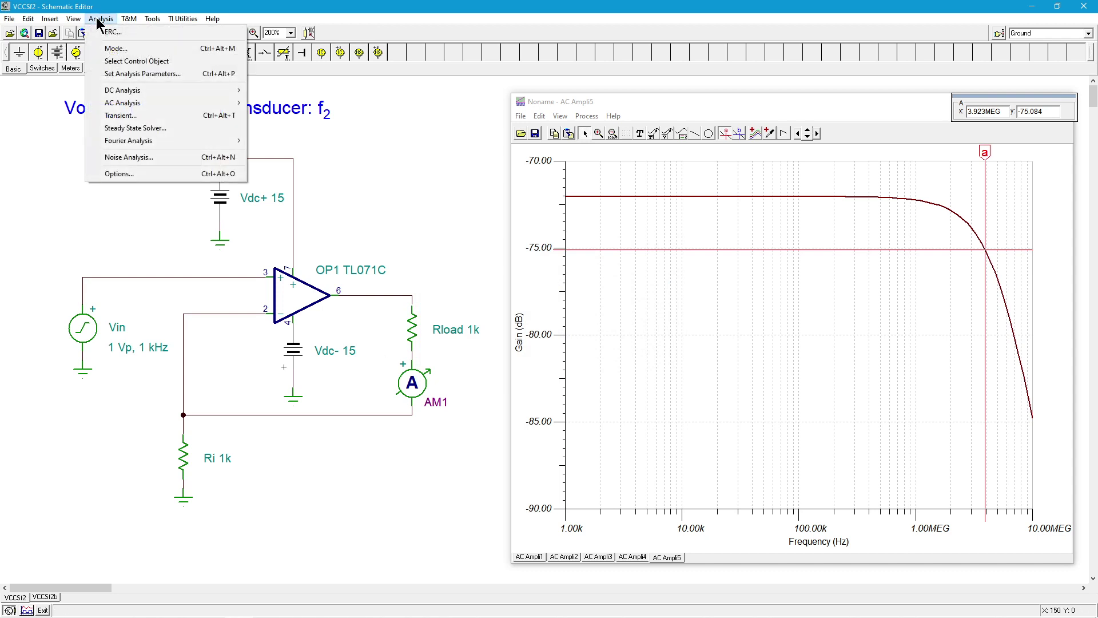
pyautogui.moveTo(137, 104)
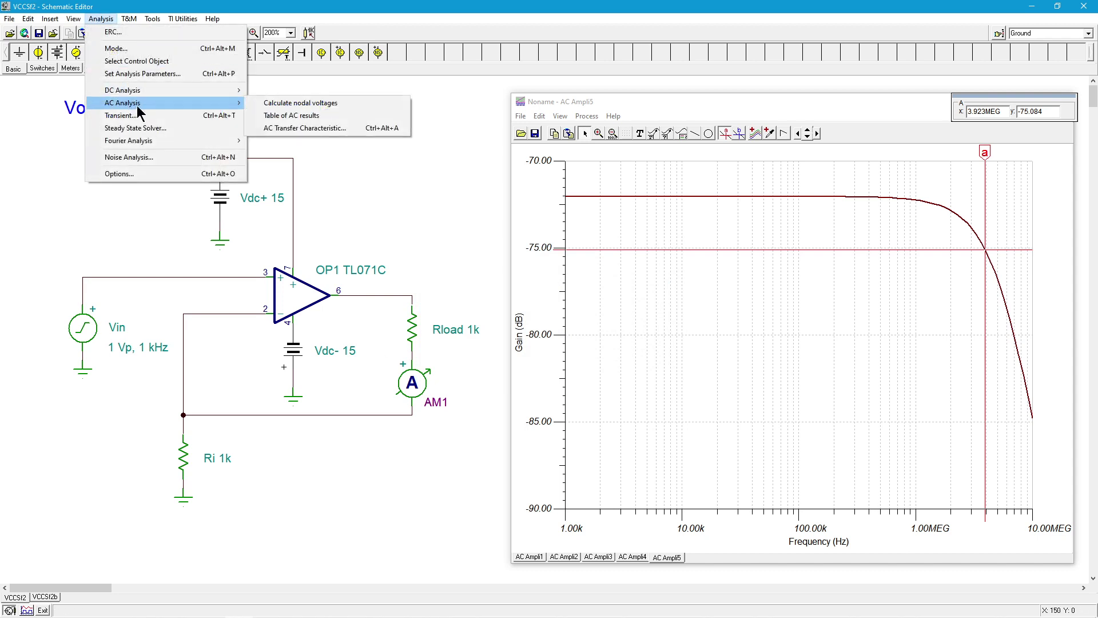
pyautogui.click(299, 129)
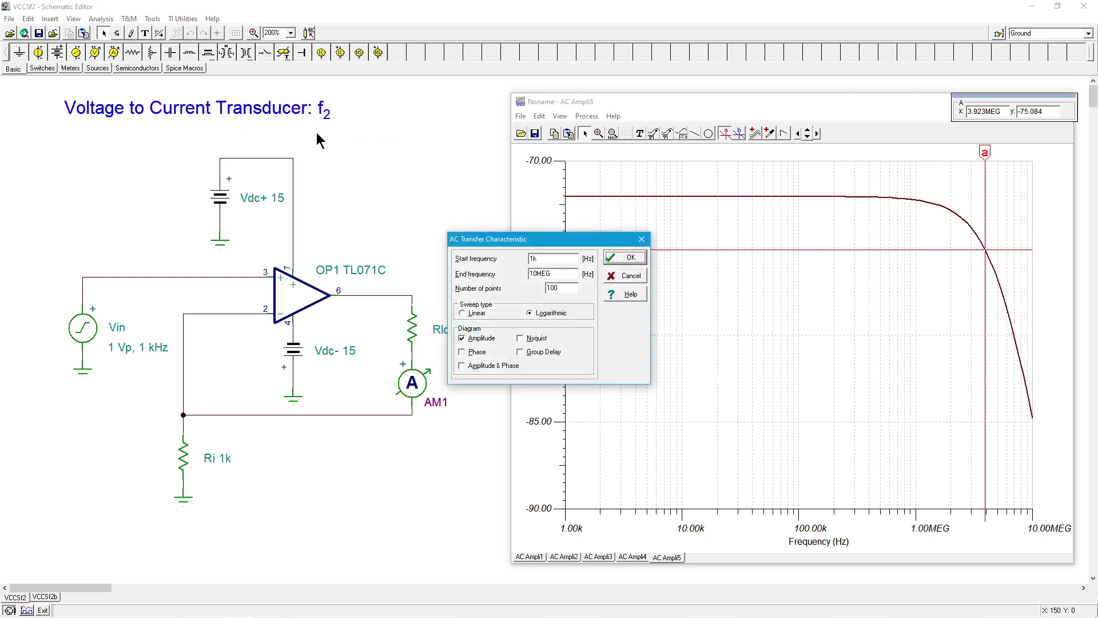
pyautogui.click(624, 260)
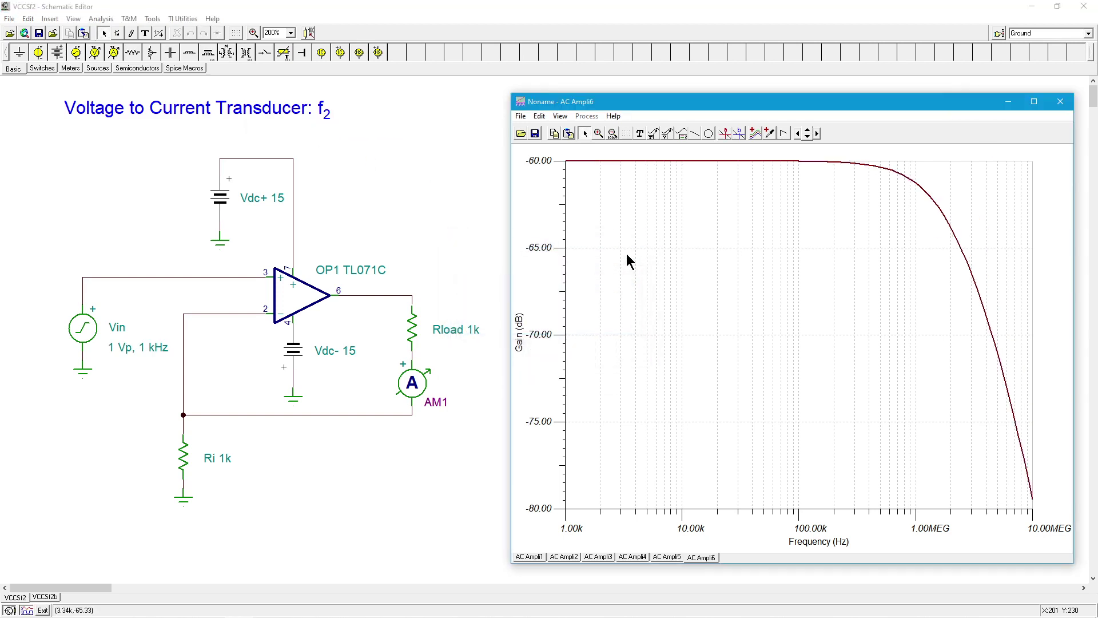
# Step: Mark the −3 dB point at 1.703MEG Hz, -63.033 dB with cursor a and compare with AC Ampli1
pyautogui.click(723, 135)
pyautogui.click(697, 162)
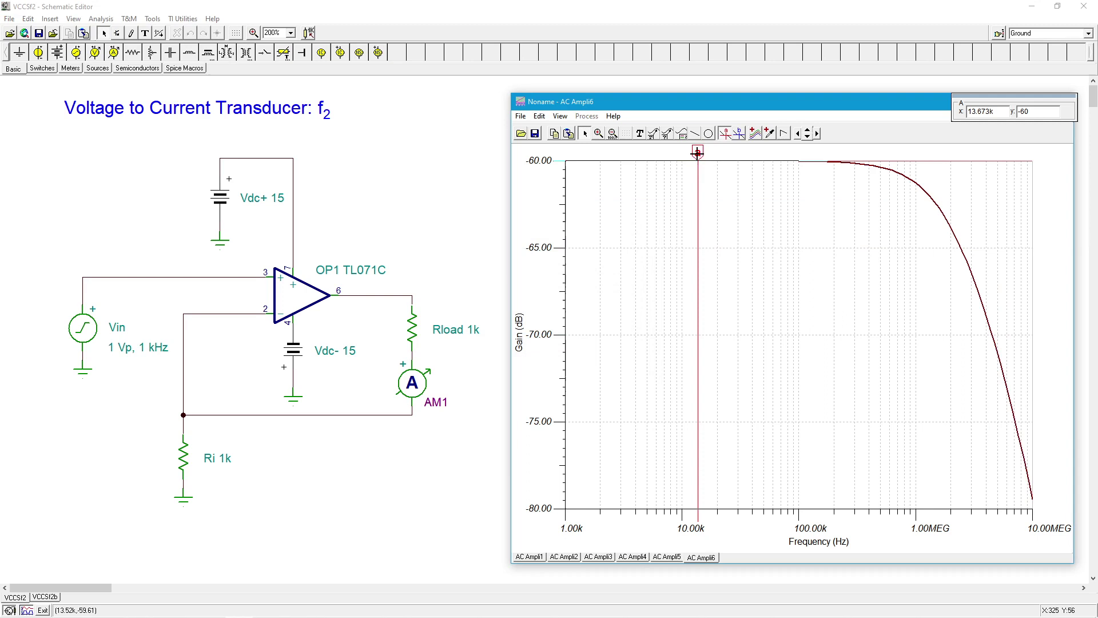
pyautogui.moveTo(697, 153); pyautogui.dragTo(942, 224)
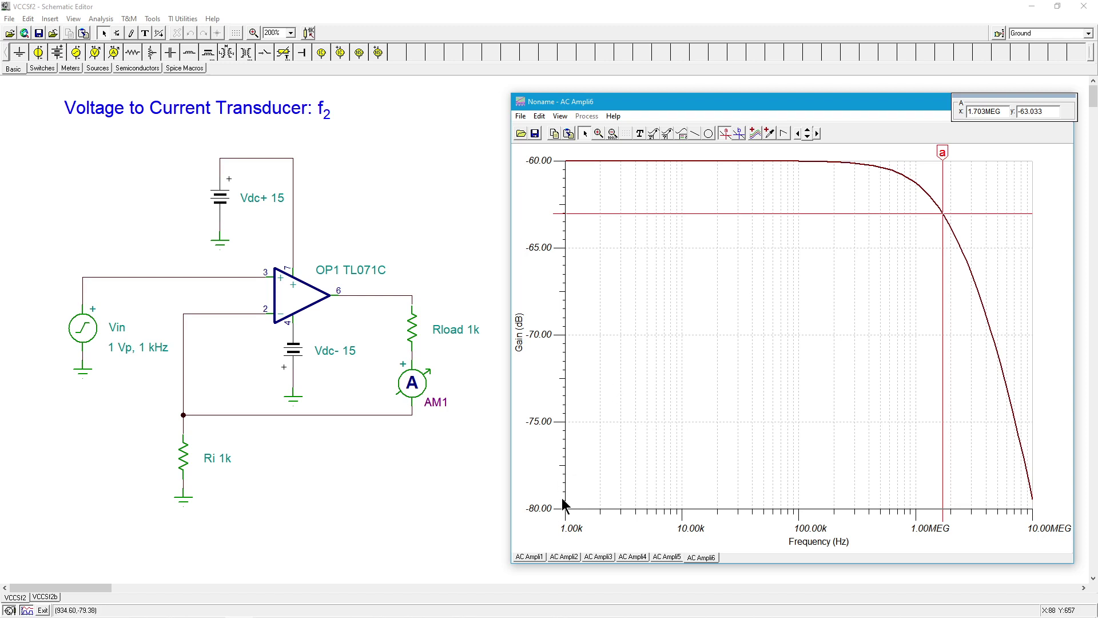
pyautogui.click(529, 556)
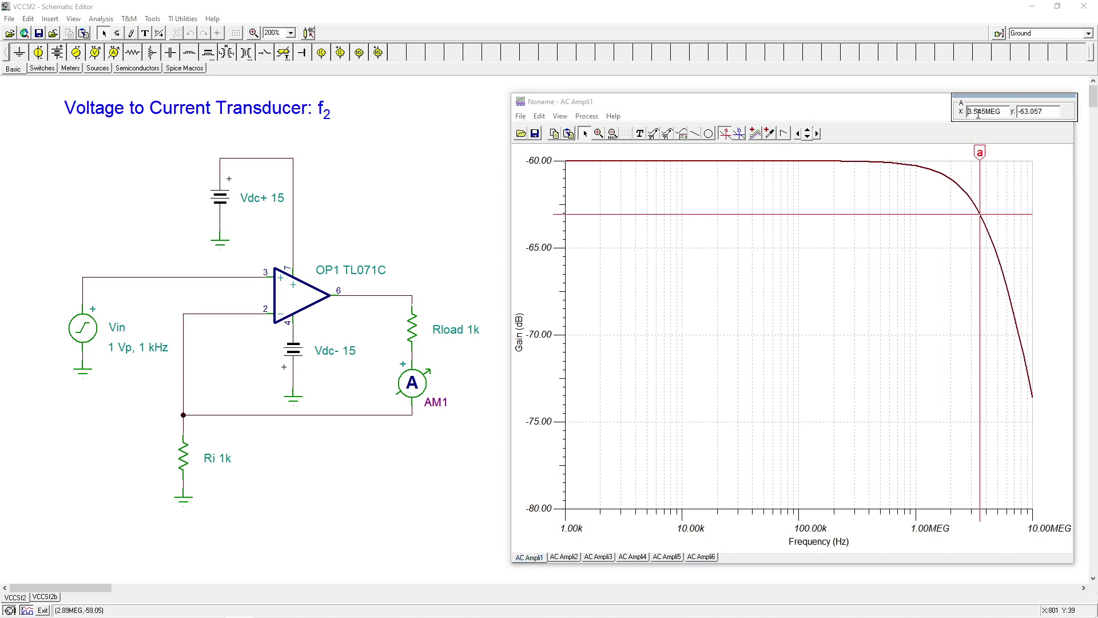
pyautogui.click(706, 559)
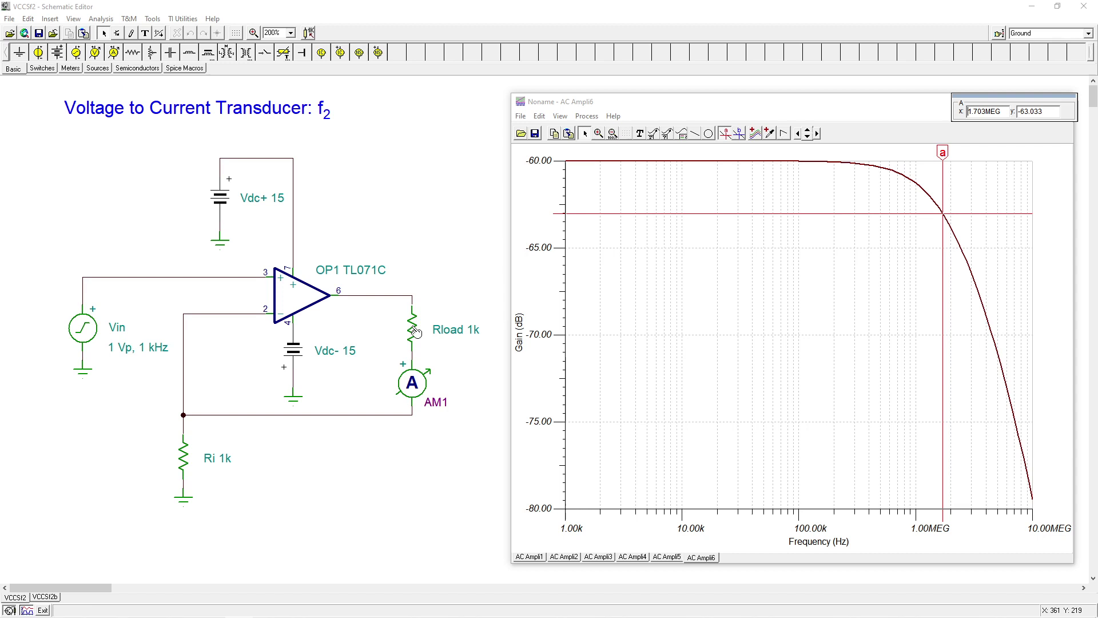
# Step: Change Rload's resistance to 9k
pyautogui.doubleClick(415, 331)
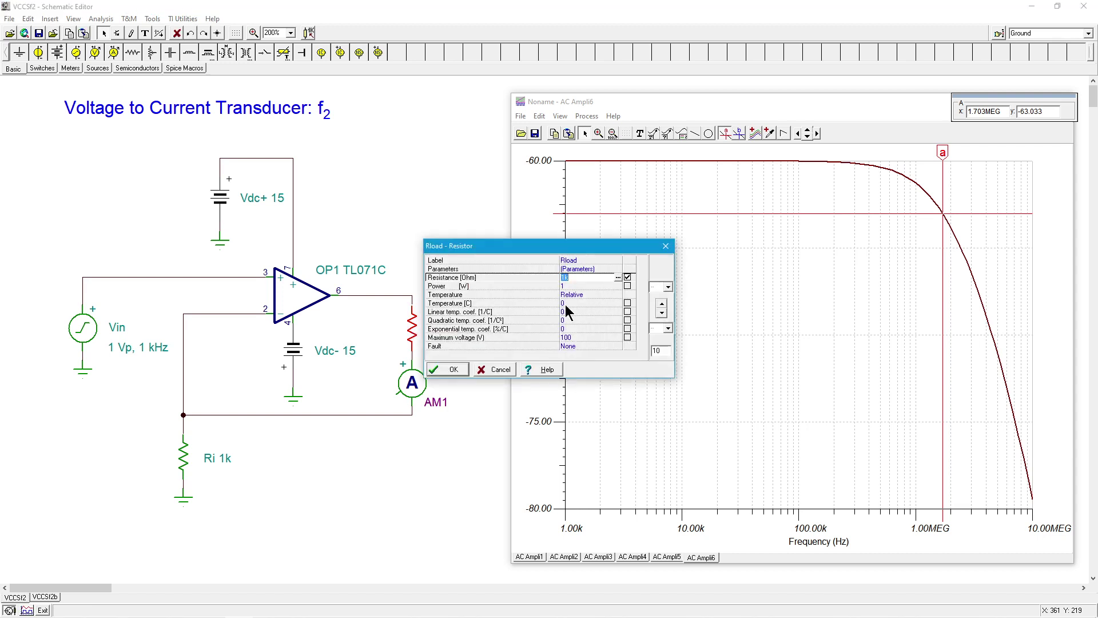
pyautogui.write('9k')
pyautogui.click(454, 368)
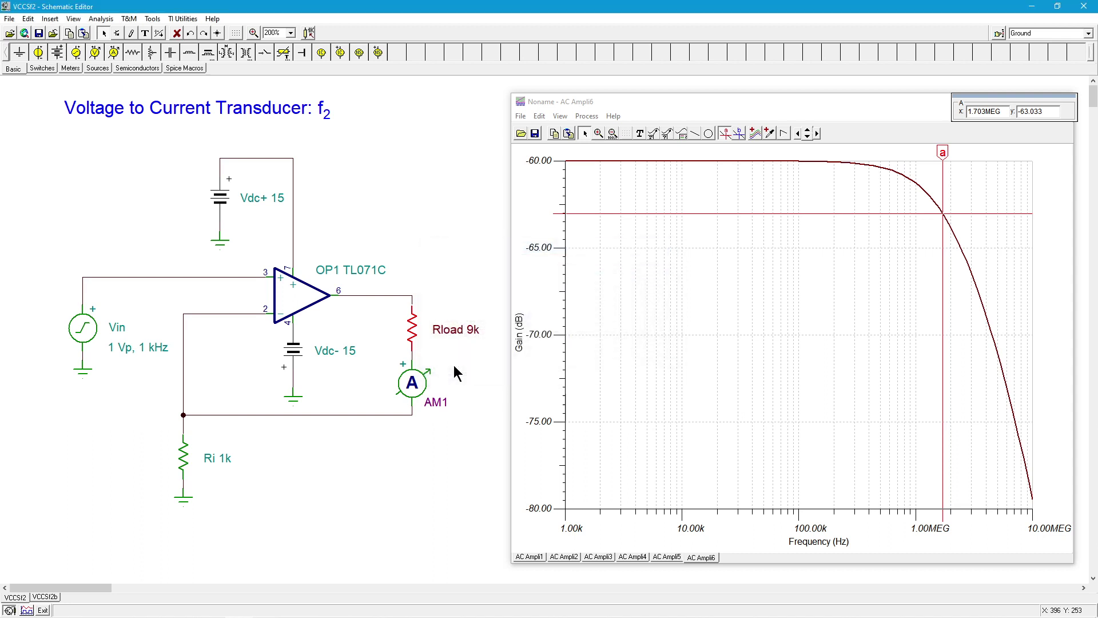
# Step: Run AC Transfer Characteristic for a new gain plot with Rload 9k
pyautogui.click(103, 20)
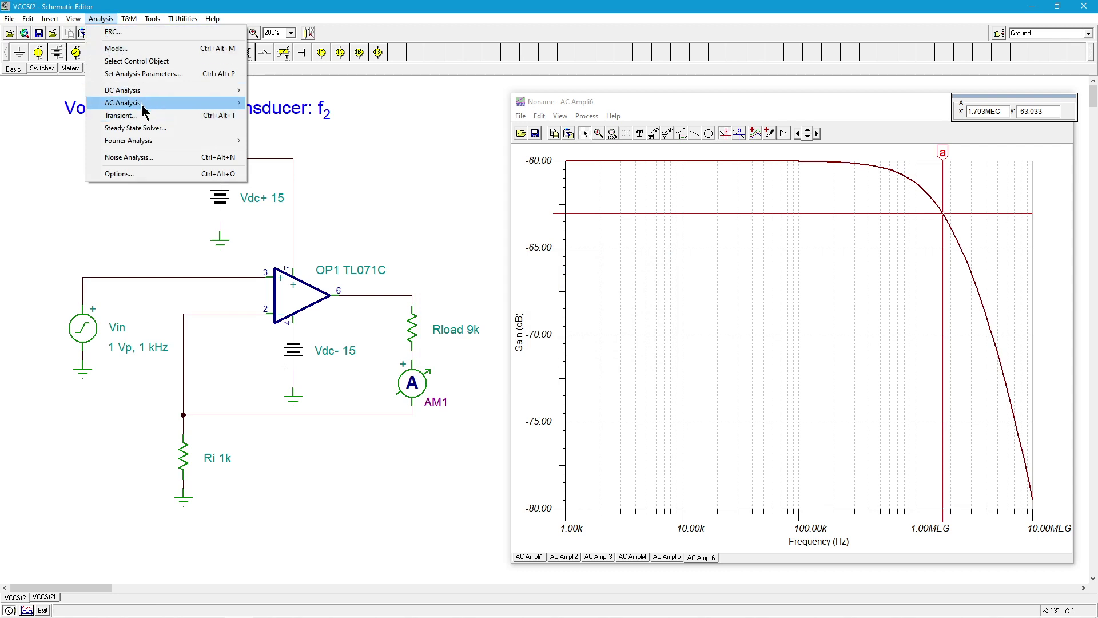
pyautogui.moveTo(141, 104)
pyautogui.click(318, 129)
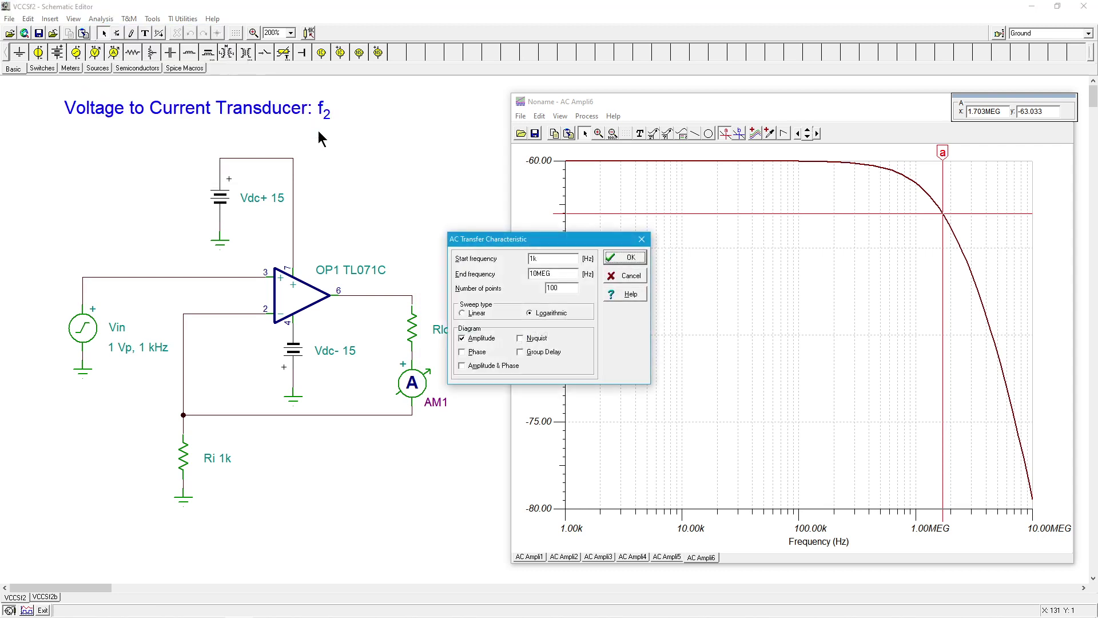
pyautogui.click(623, 256)
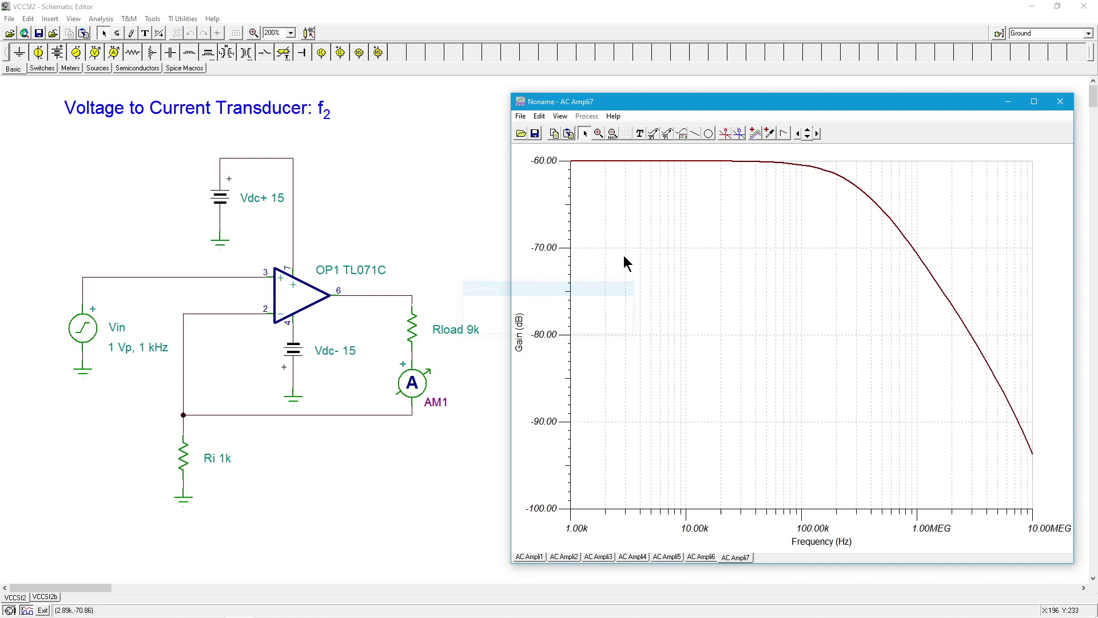
pyautogui.click(724, 134)
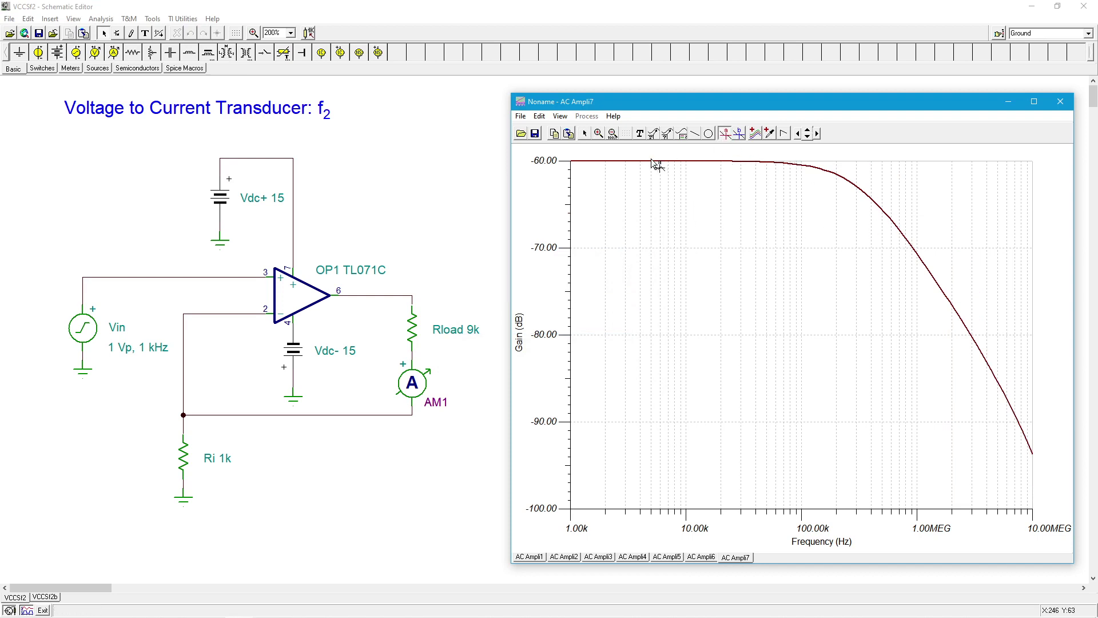
# Step: Drag cursor a on the AC Ampli7 curve to f2 at 309.1k Hz, -63.037 dB, and move its readout aside
pyautogui.click(726, 134)
pyautogui.click(724, 133)
pyautogui.click(690, 162)
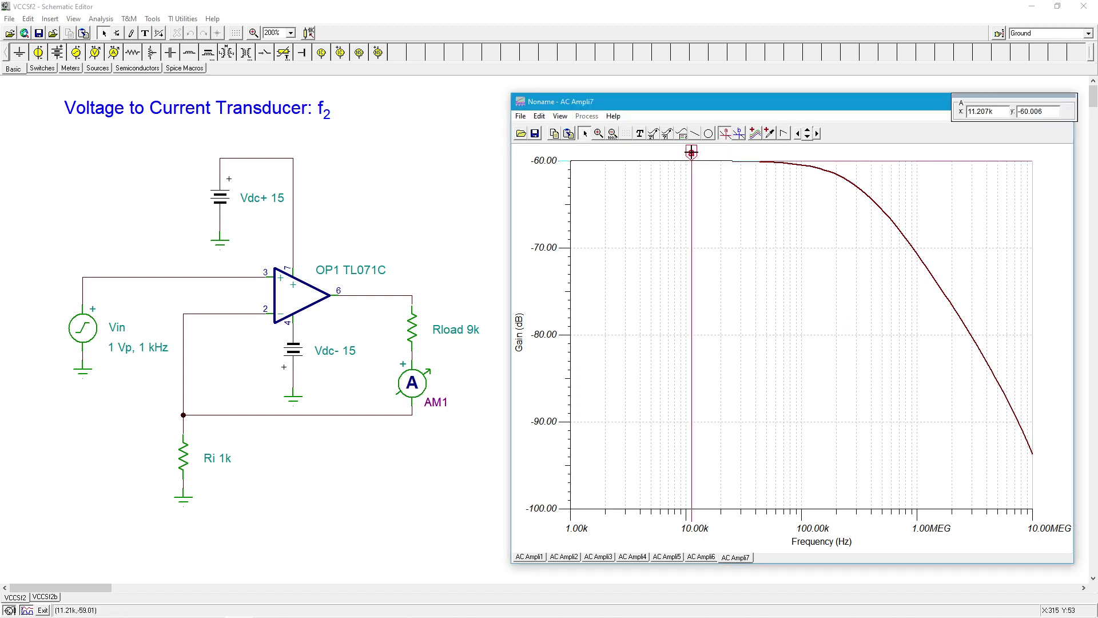
pyautogui.moveTo(690, 162); pyautogui.dragTo(857, 215)
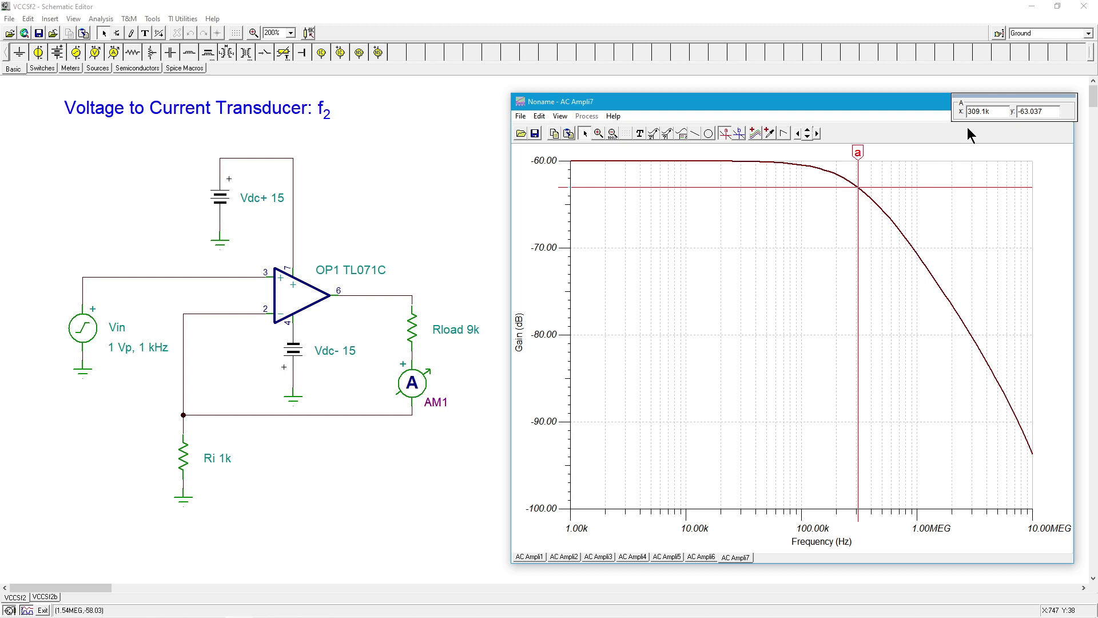
pyautogui.moveTo(1023, 97); pyautogui.dragTo(992, 131)
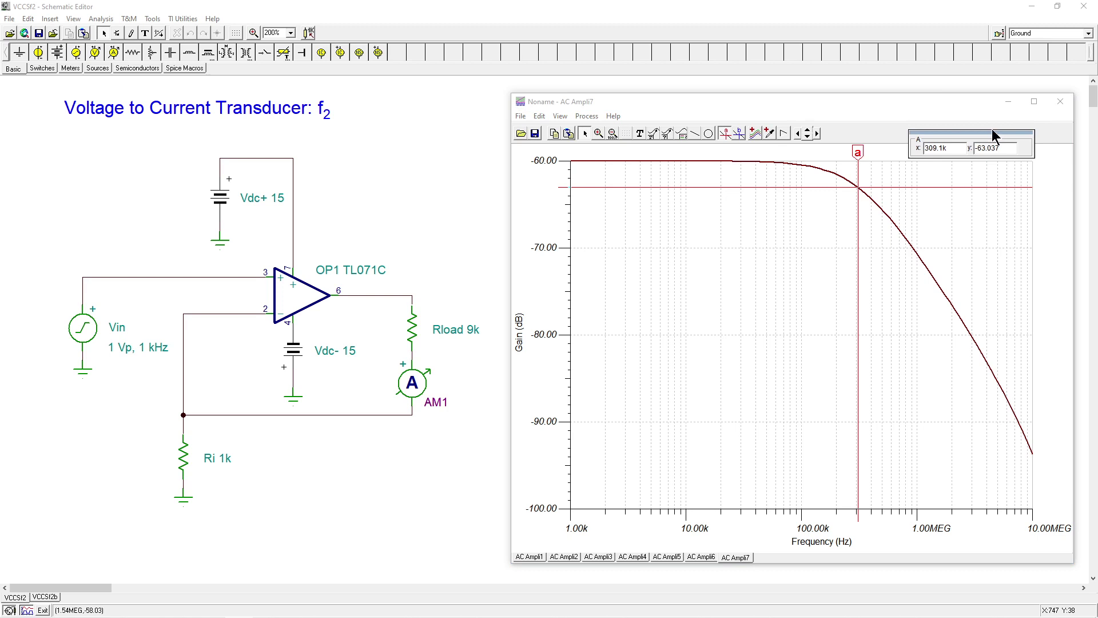
# Step: Close the AC Ampli7 gain plot window to reveal the schematic
pyautogui.click(1059, 102)
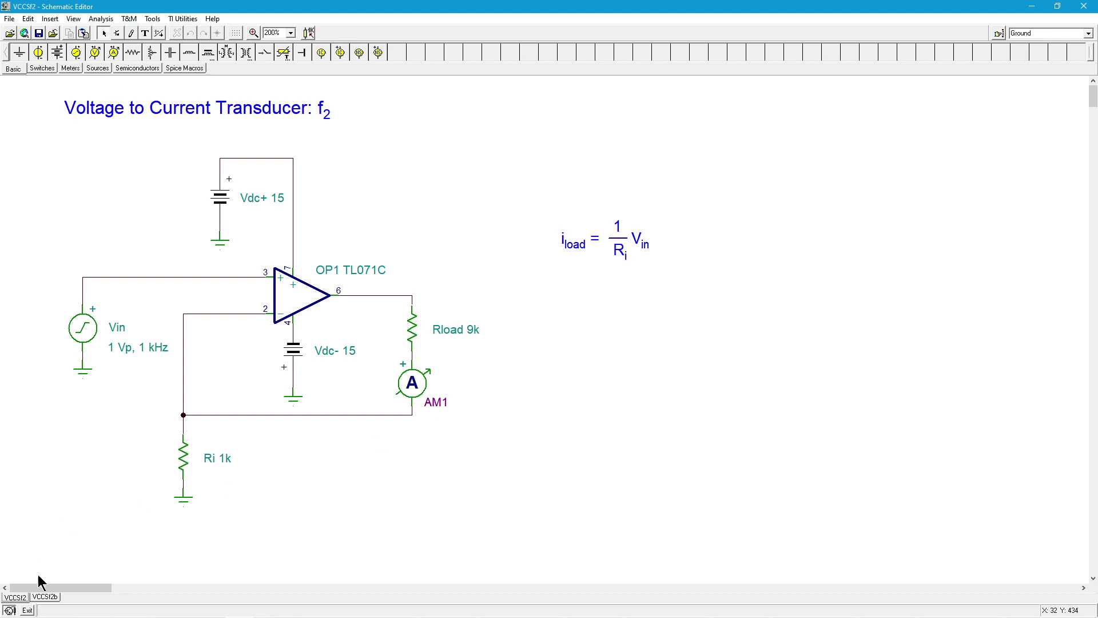
# Step: Show the VCCSf2b sheet with the f2-versus-Rload summary notes
pyautogui.click(45, 597)
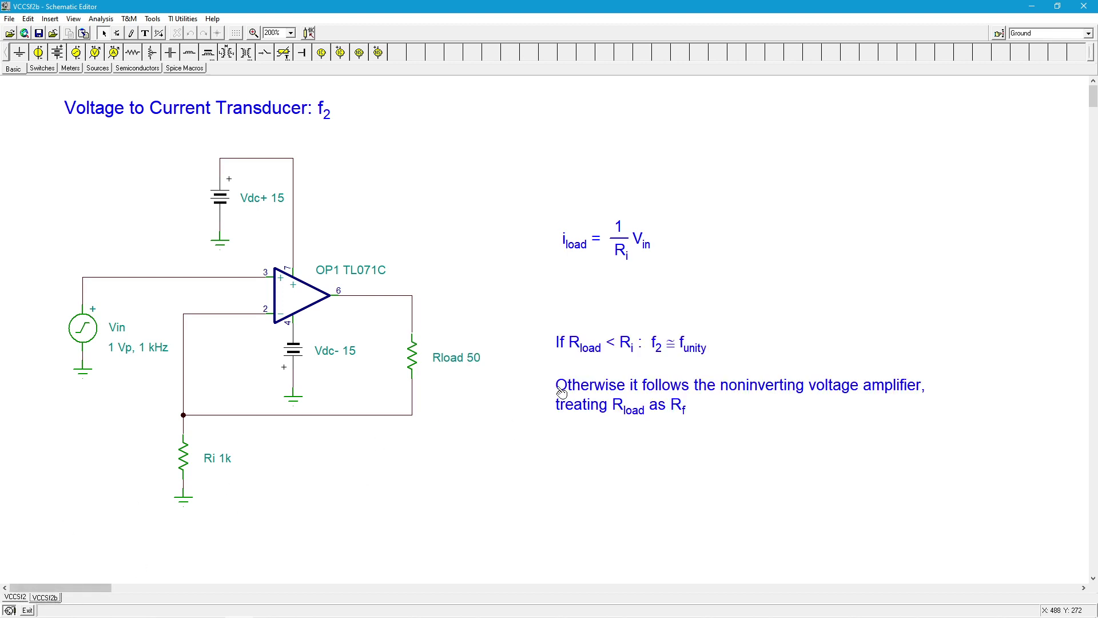